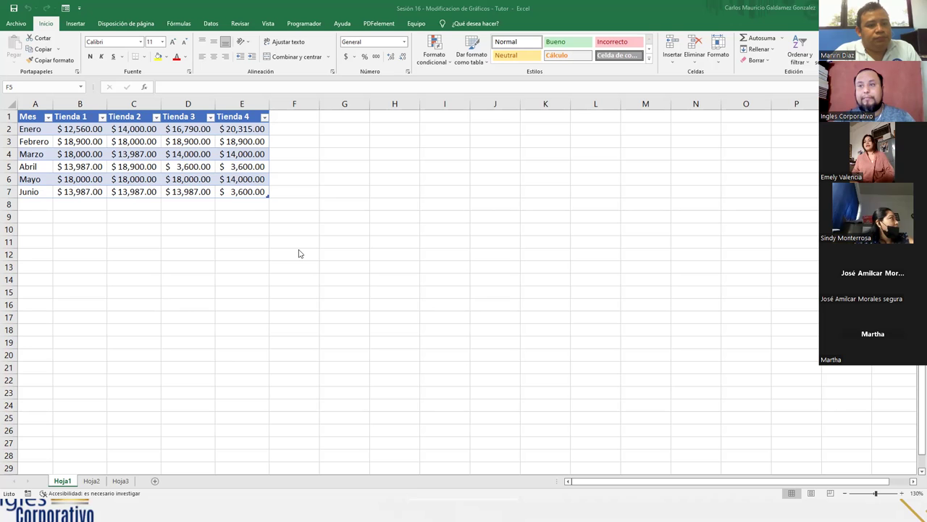
Step: Review the sales table's layout by selecting the Mes column, the Tienda 1 to Tienda 4 headers, and the whole range A1:E7
{"action": "scroll", "coordinate": [283, 258], "scroll_direction": "up", "scroll_amount": 3}
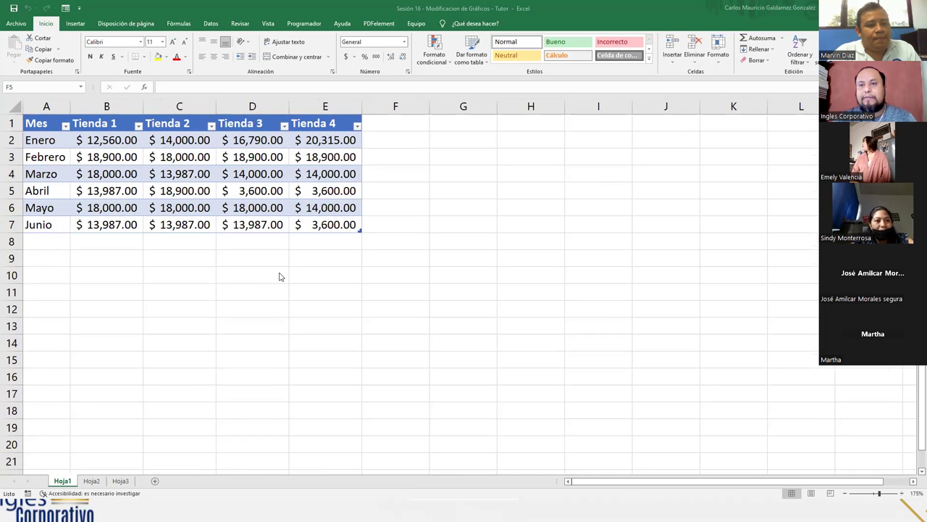
{"action": "scroll", "coordinate": [281, 275], "scroll_direction": "up", "scroll_amount": 2}
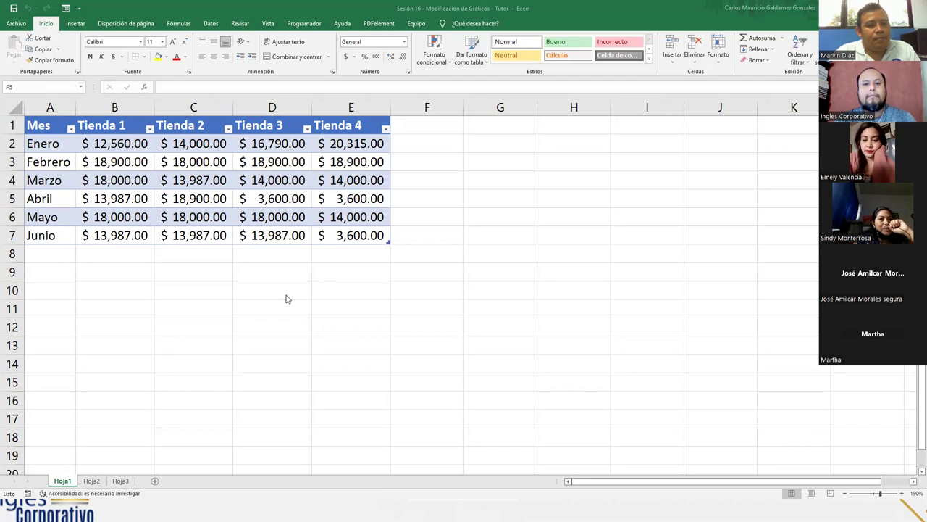
{"action": "key", "text": "alt+Tab"}
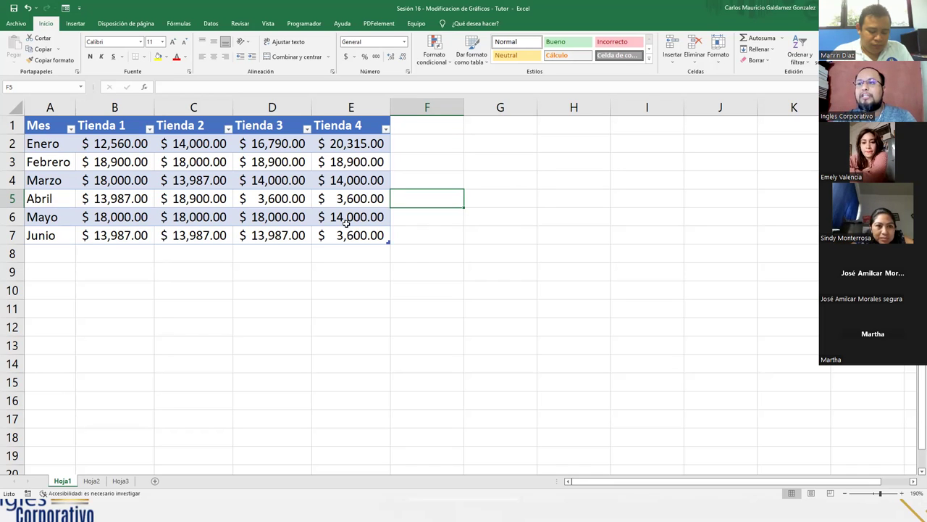
{"action": "left_click_drag", "start_coordinate": [29, 125], "coordinate": [300, 233]}
{"action": "left_click", "coordinate": [300, 233]}
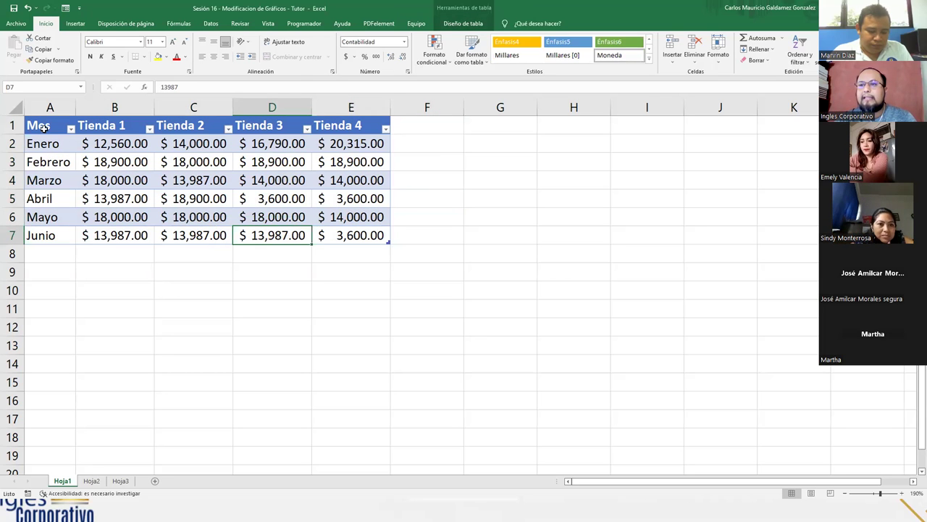
{"action": "left_click_drag", "start_coordinate": [42, 124], "coordinate": [60, 236]}
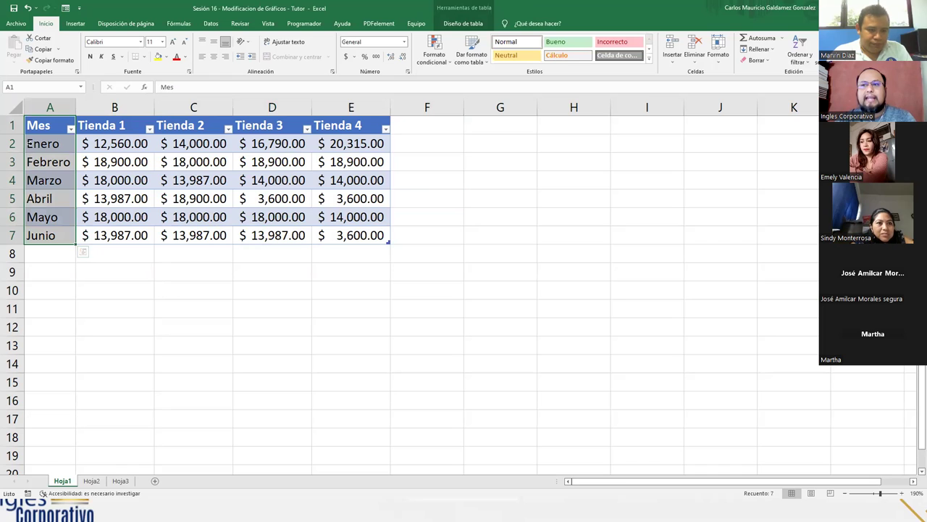
{"action": "left_click_drag", "start_coordinate": [97, 127], "coordinate": [355, 126]}
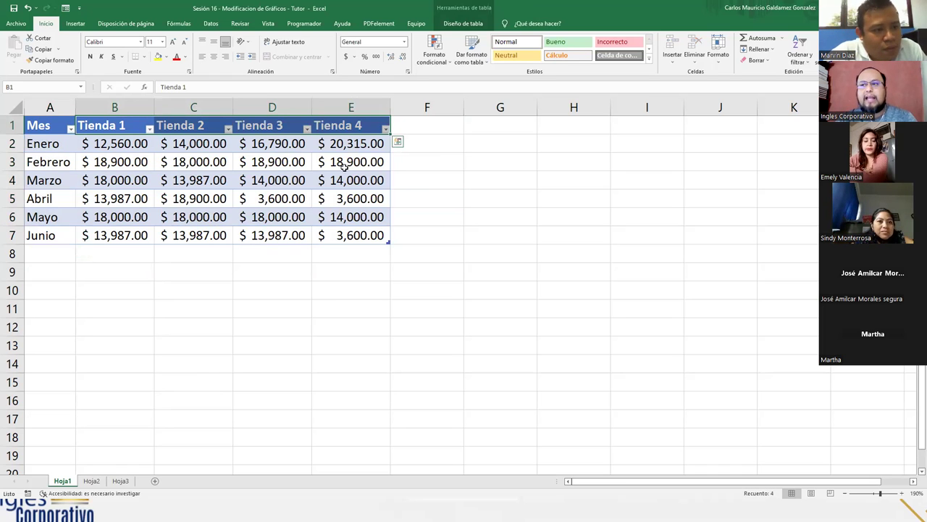
{"action": "left_click", "coordinate": [344, 144]}
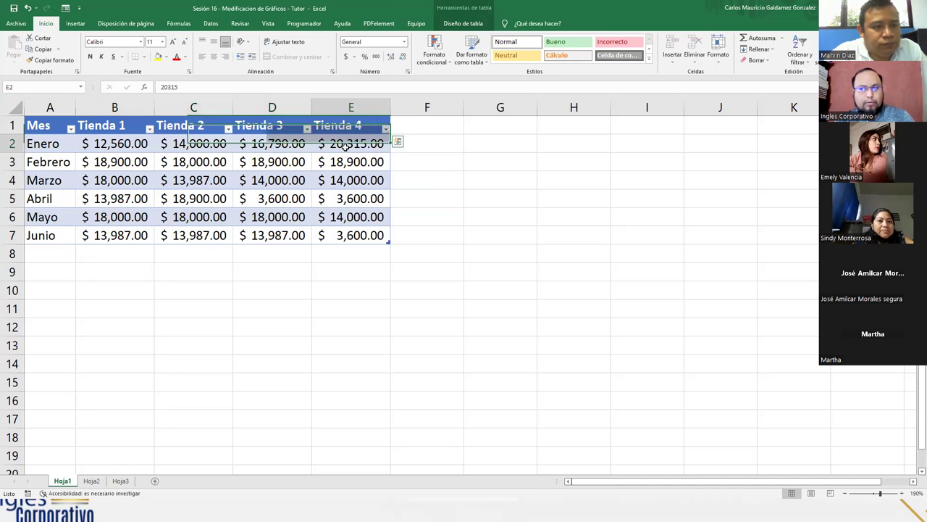
{"action": "left_click_drag", "start_coordinate": [44, 127], "coordinate": [333, 227]}
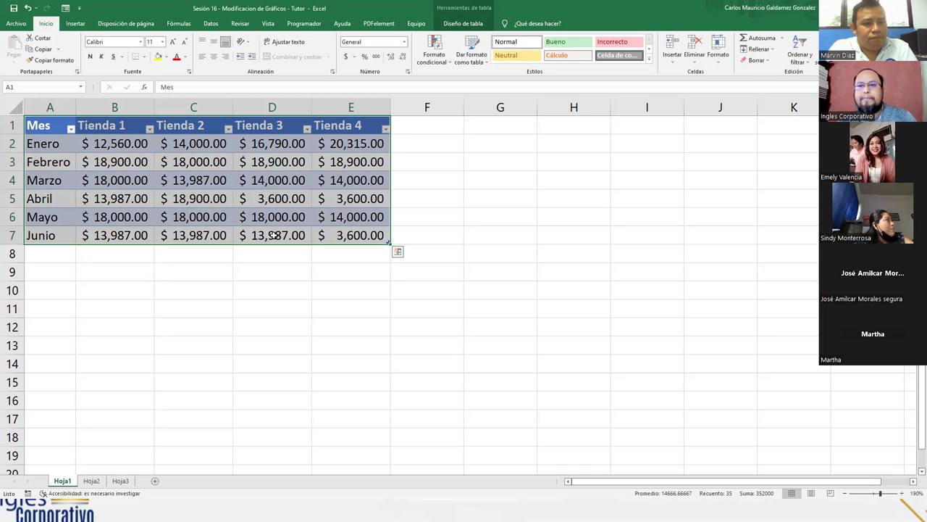
Step: Highlight the store headers B1:E1 and the months A2:A7 to examine the table's series and categories
{"action": "left_click", "coordinate": [135, 219]}
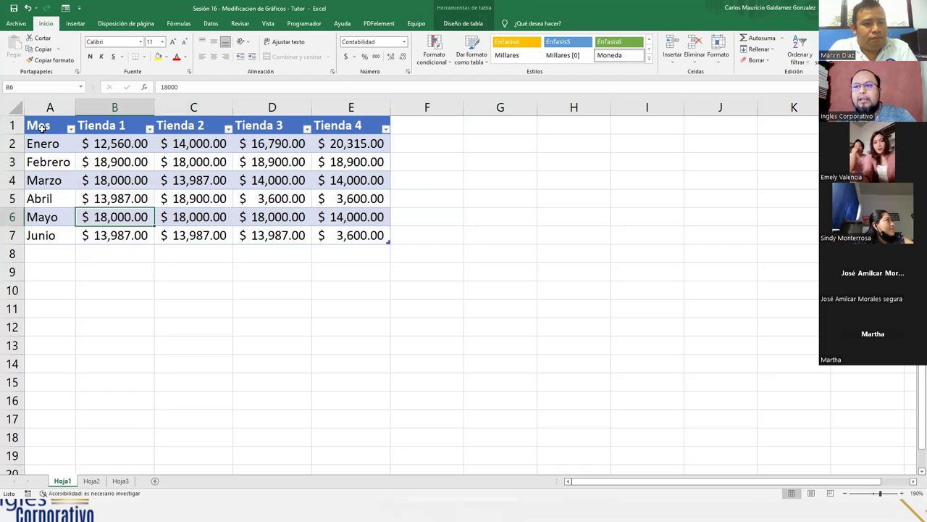
{"action": "left_click_drag", "start_coordinate": [95, 128], "coordinate": [368, 126]}
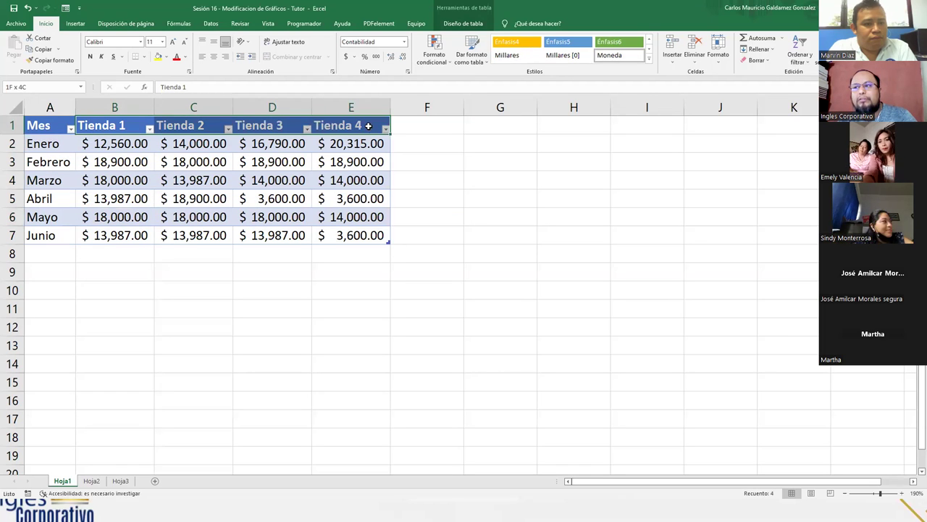
{"action": "left_click_drag", "start_coordinate": [58, 144], "coordinate": [53, 240]}
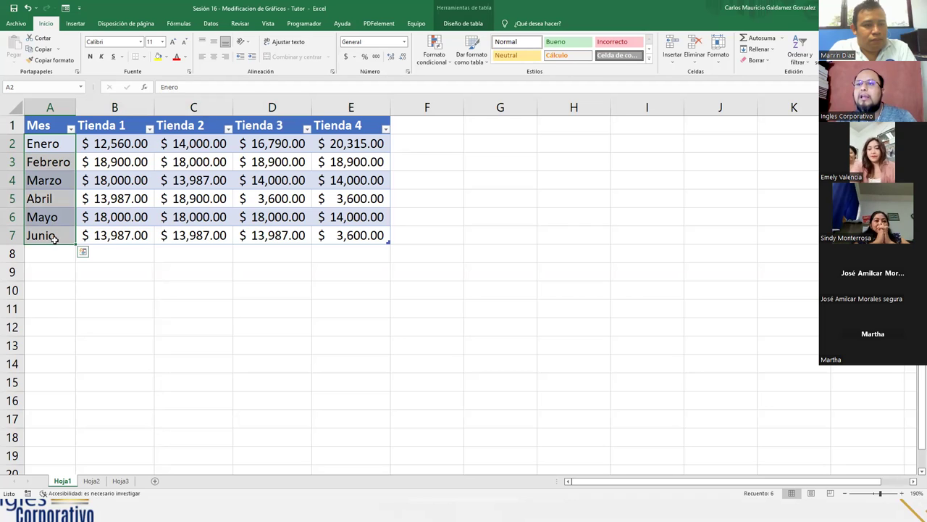
{"action": "left_click", "coordinate": [137, 228]}
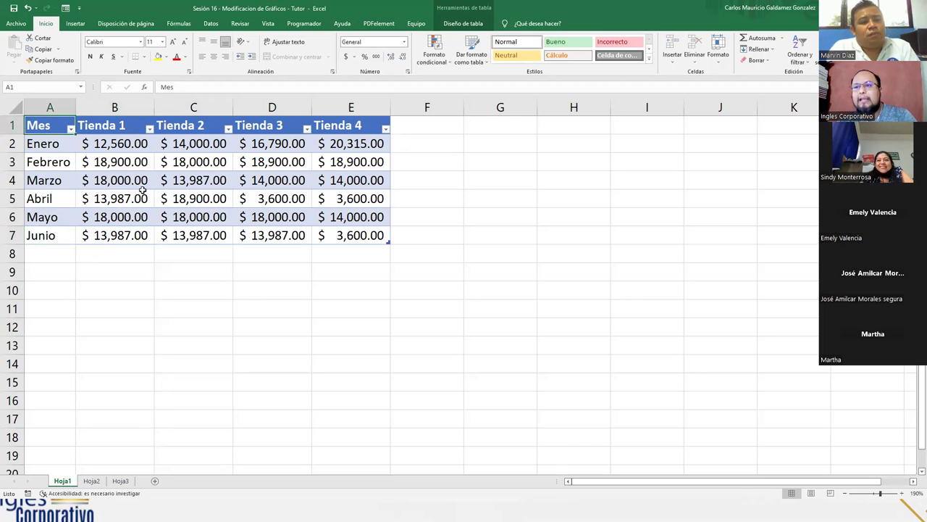
Step: Open the recommended charts for the monthly sales table, using cell B4 as the active cell
{"action": "left_click", "coordinate": [123, 175]}
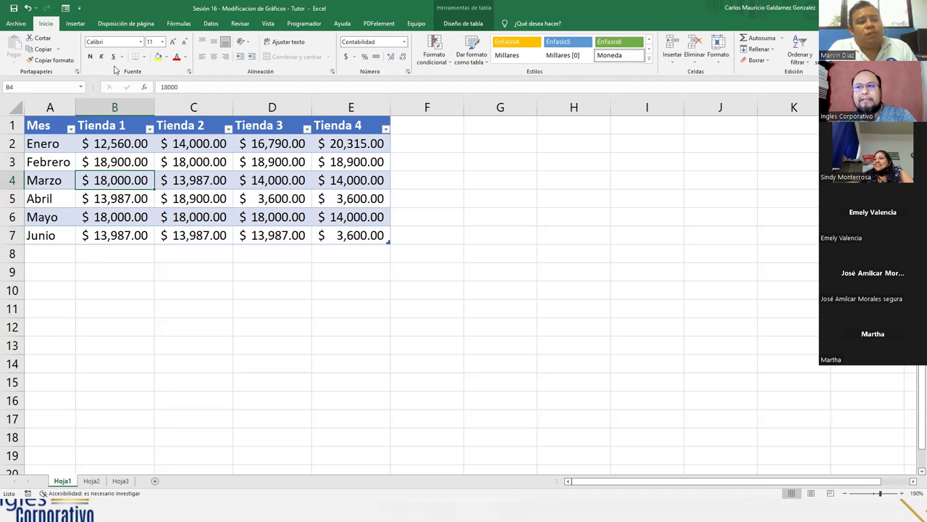
{"action": "left_click", "coordinate": [75, 25]}
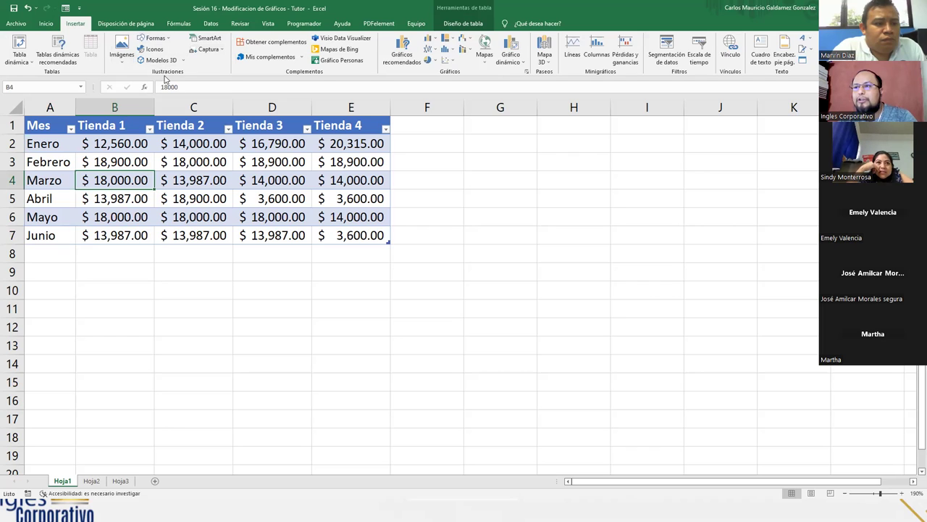
{"action": "left_click", "coordinate": [402, 54]}
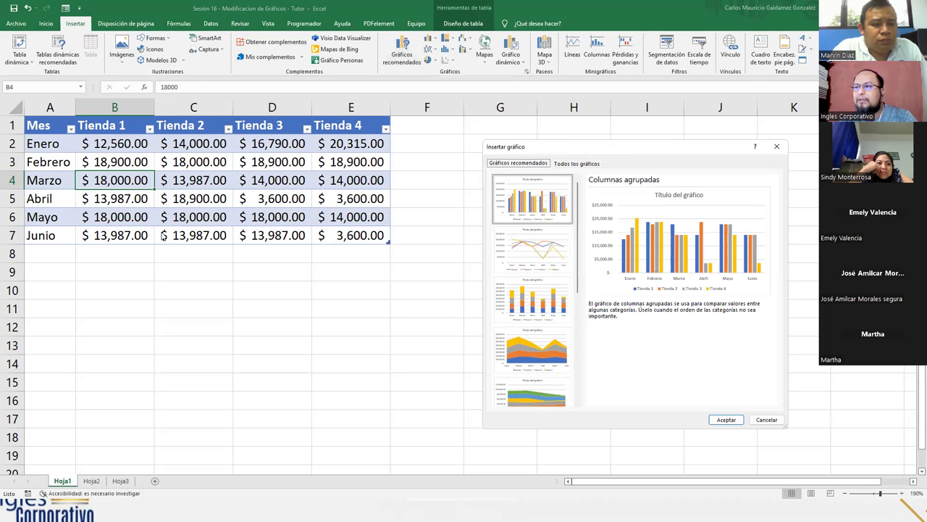
Step: Preview the recommended charts for the store sales, from Líneas through stacked columns, areas and Dispersión to Embudo
{"action": "left_click", "coordinate": [520, 261]}
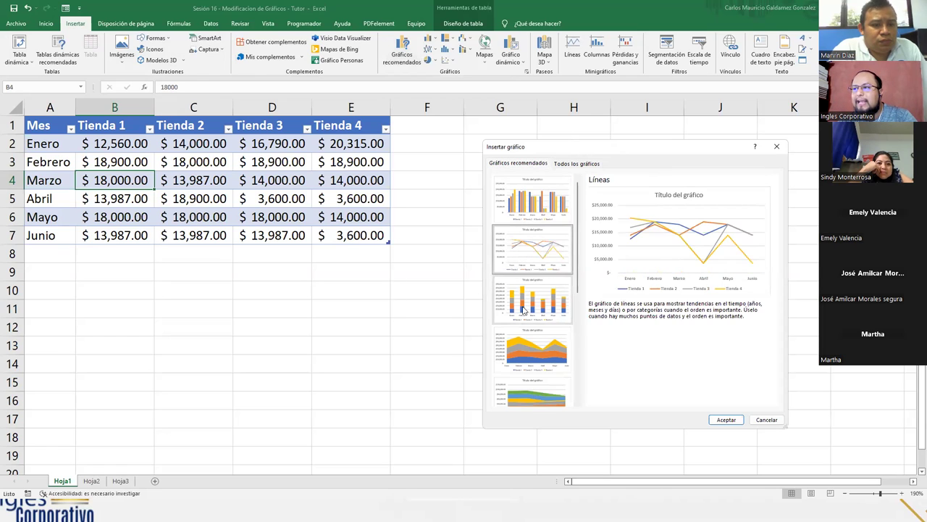
{"action": "left_click", "coordinate": [523, 310]}
{"action": "left_click", "coordinate": [533, 352]}
{"action": "left_click", "coordinate": [533, 401]}
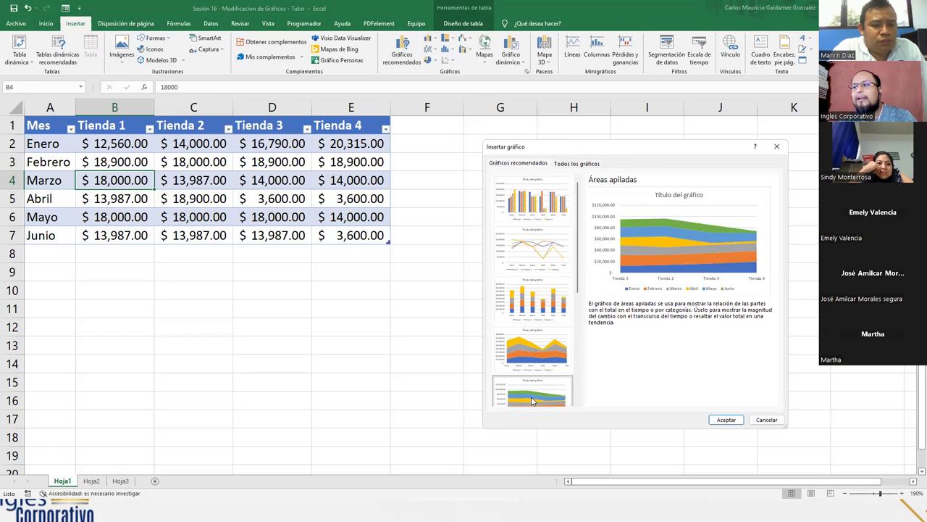
{"action": "scroll", "coordinate": [533, 401], "scroll_direction": "down", "scroll_amount": 3}
{"action": "left_click", "coordinate": [532, 243]}
{"action": "left_click", "coordinate": [532, 289]}
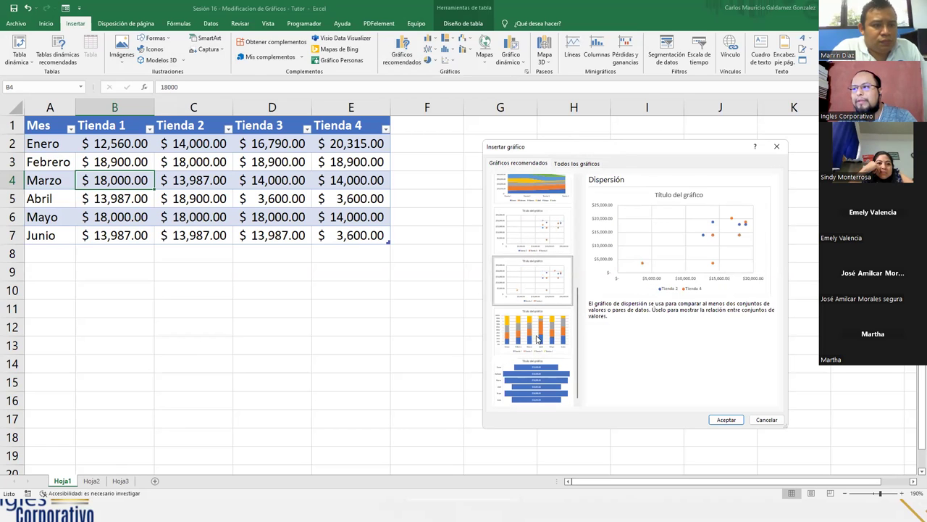
{"action": "left_click", "coordinate": [539, 339]}
{"action": "left_click", "coordinate": [537, 386]}
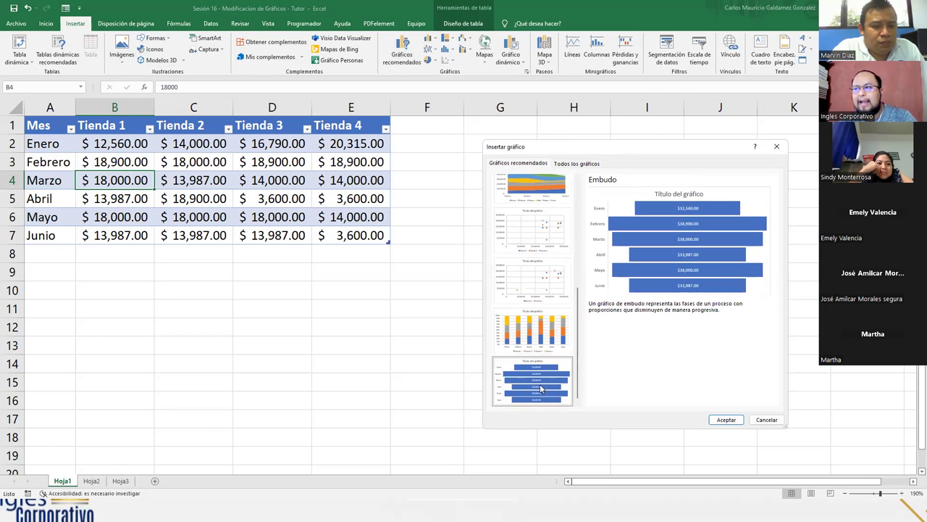
{"action": "scroll", "coordinate": [539, 387], "scroll_direction": "up", "scroll_amount": 5}
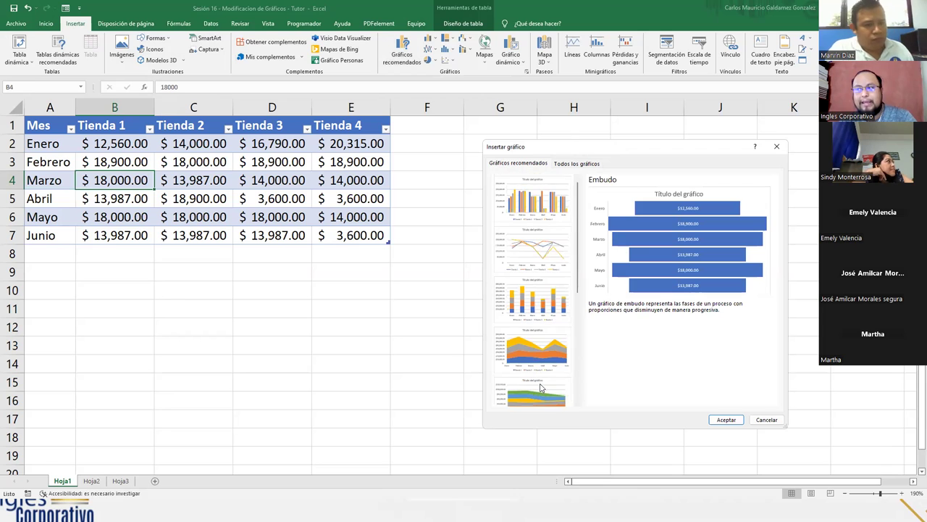
Step: Compare the Columnas agrupadas, Líneas, Columnas apiladas, Áreas apiladas and Columnas 100 % apiladas recommendations and their descriptions
{"action": "left_click", "coordinate": [529, 210]}
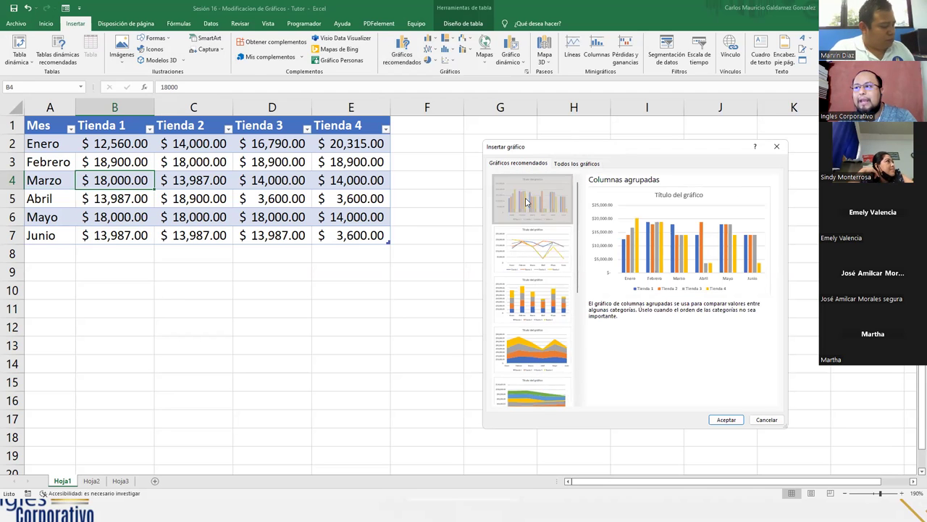
{"action": "left_click", "coordinate": [538, 258]}
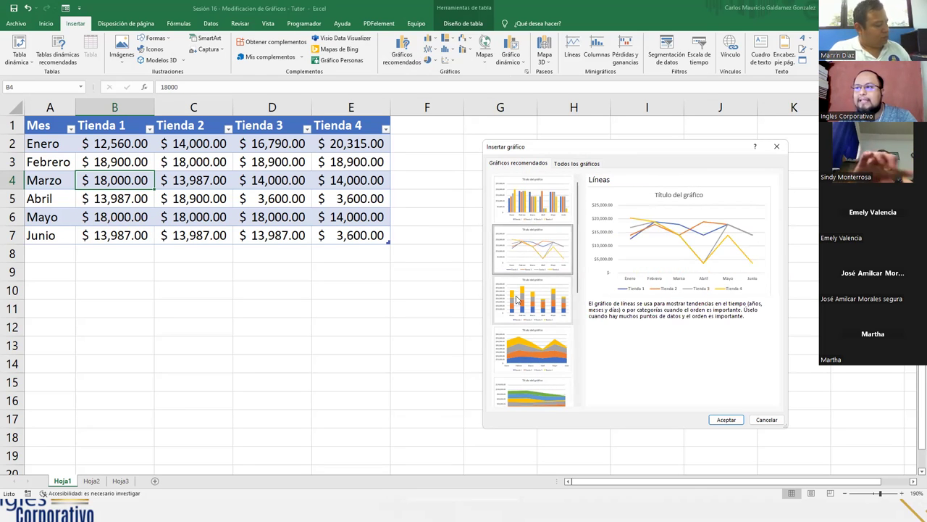
{"action": "left_click", "coordinate": [518, 299]}
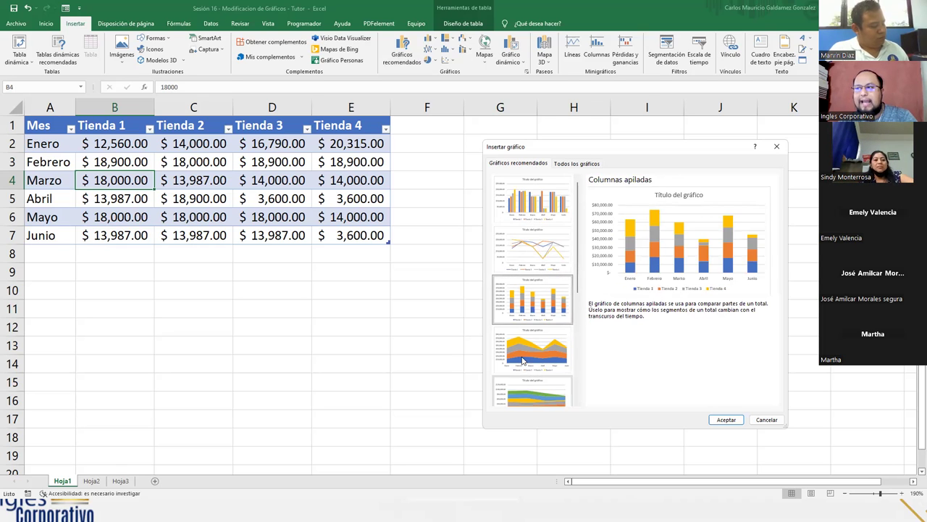
{"action": "left_click", "coordinate": [523, 360]}
{"action": "scroll", "coordinate": [519, 342], "scroll_direction": "down", "scroll_amount": 3}
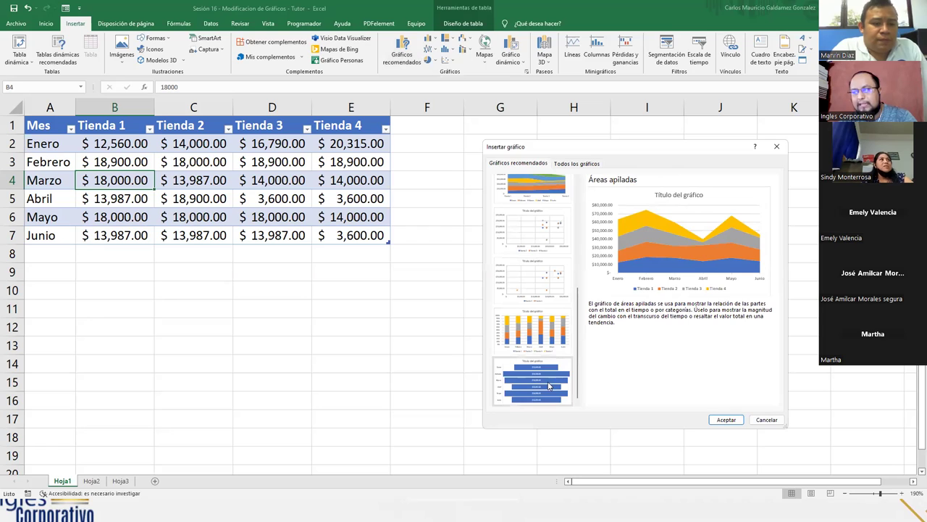
{"action": "left_click", "coordinate": [534, 329]}
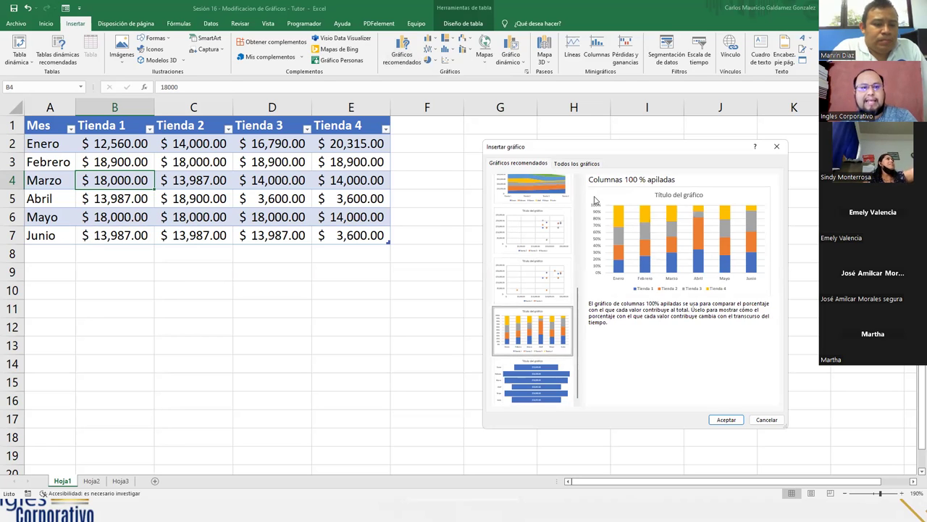
{"action": "scroll", "coordinate": [563, 317], "scroll_direction": "up", "scroll_amount": 5}
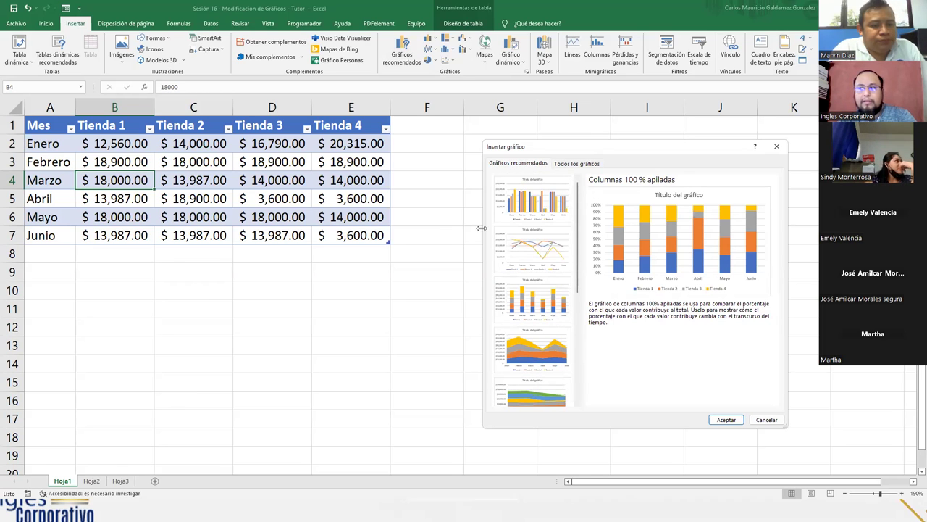
Step: Browse the full list of chart types, previewing Líneas, Circular, Barras and Áreas, with an enlarged look at the Circular chart
{"action": "left_click", "coordinate": [581, 165]}
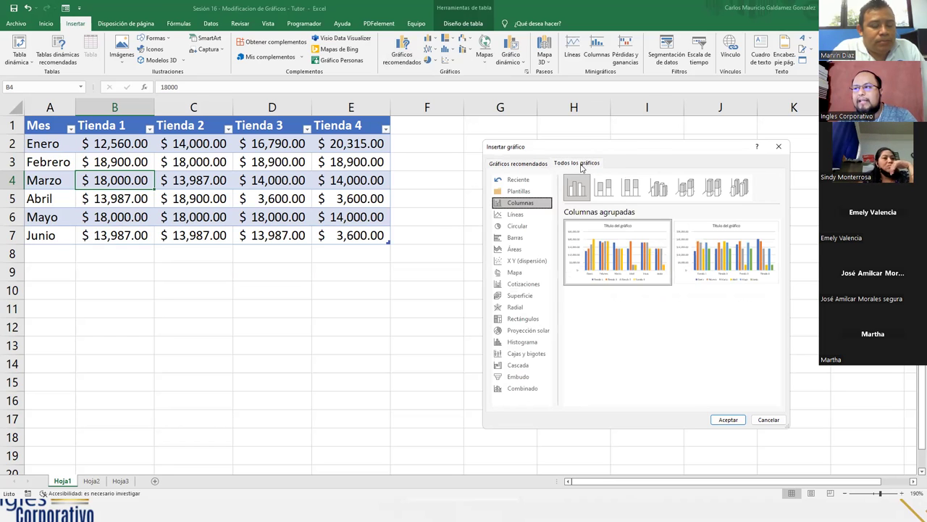
{"action": "left_click", "coordinate": [516, 215]}
{"action": "left_click", "coordinate": [519, 226]}
{"action": "left_click", "coordinate": [517, 238]}
{"action": "left_click", "coordinate": [517, 249]}
{"action": "left_click", "coordinate": [518, 227]}
{"action": "mouse_move", "coordinate": [615, 272]}
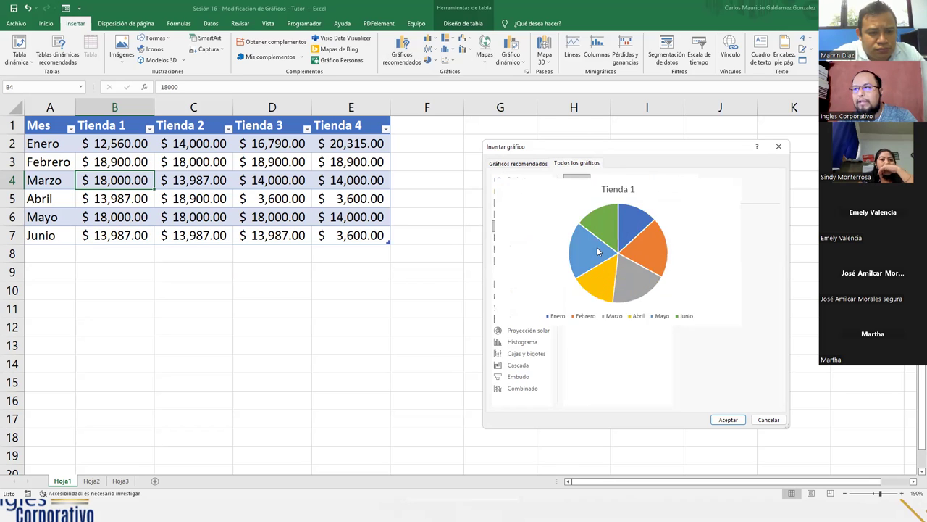
{"action": "mouse_move", "coordinate": [577, 258]}
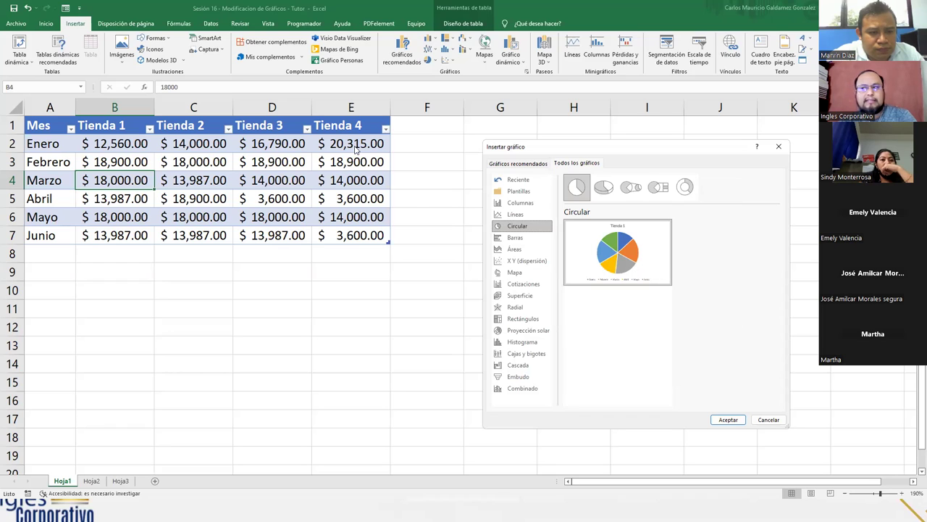
{"action": "left_click", "coordinate": [517, 214]}
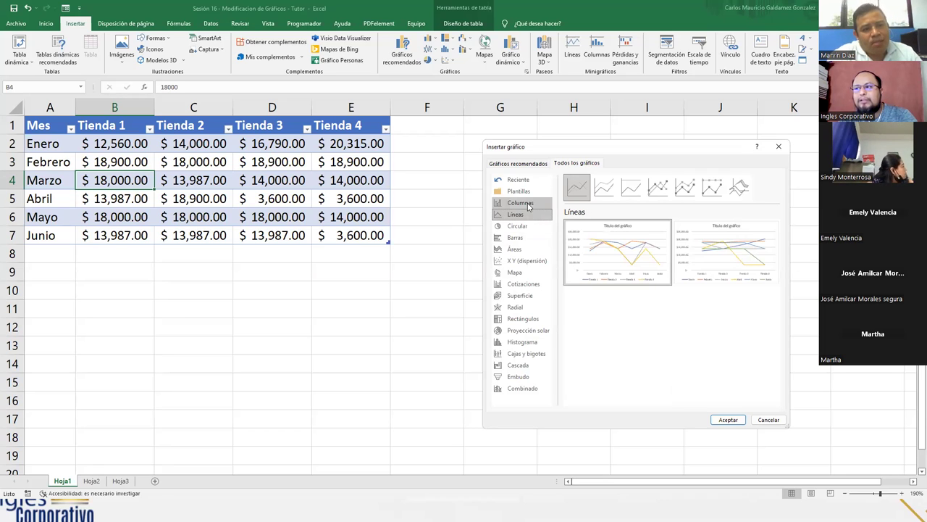
Step: Preview the column chart subtypes for the store sales, from Columnas agrupadas through stacked, 100 % and 3D variants to Columnas 3D
{"action": "left_click", "coordinate": [529, 207]}
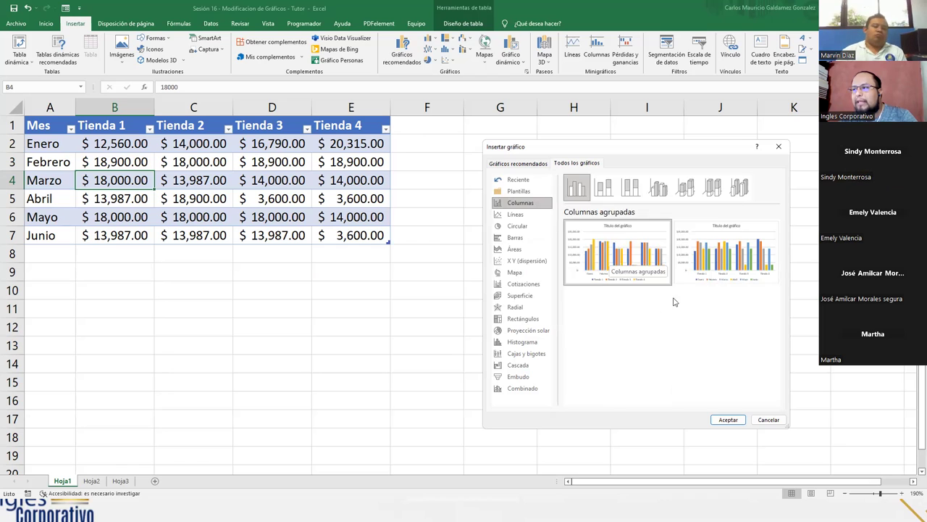
{"action": "left_click", "coordinate": [598, 190]}
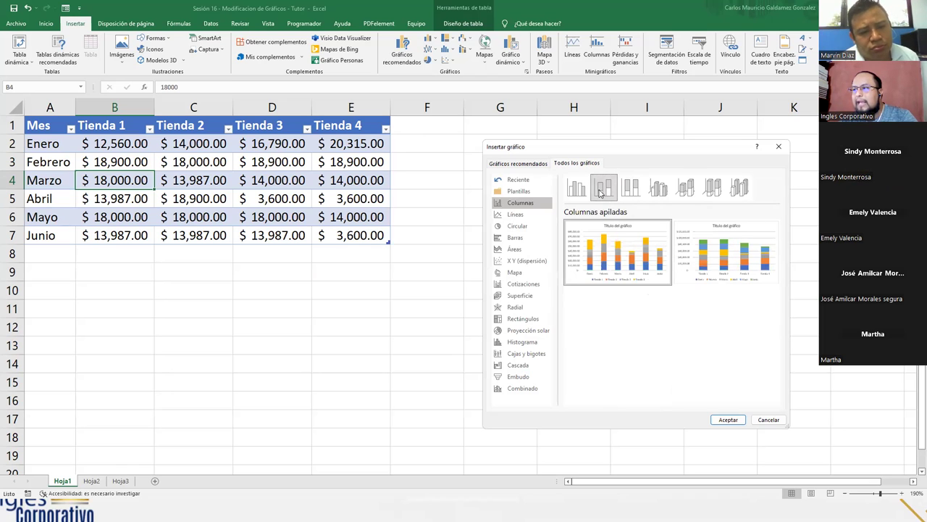
{"action": "left_click", "coordinate": [629, 190]}
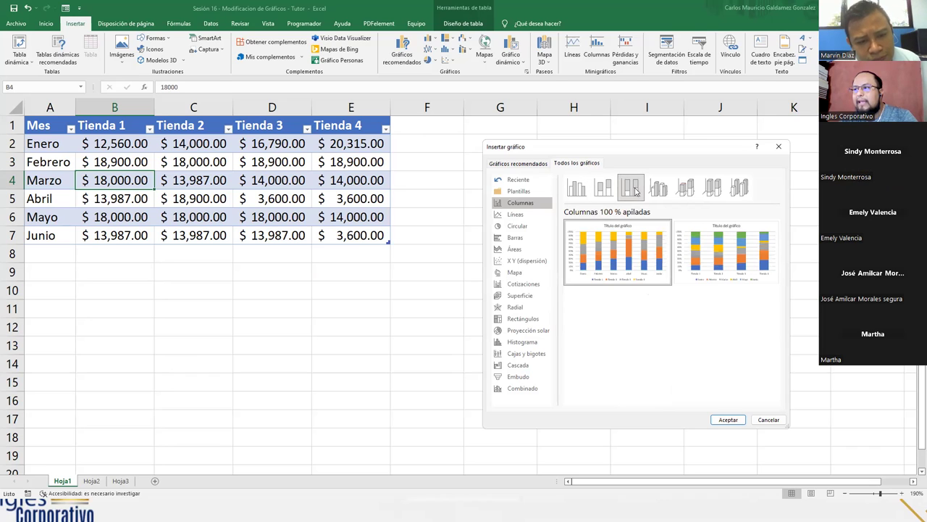
{"action": "left_click", "coordinate": [662, 190]}
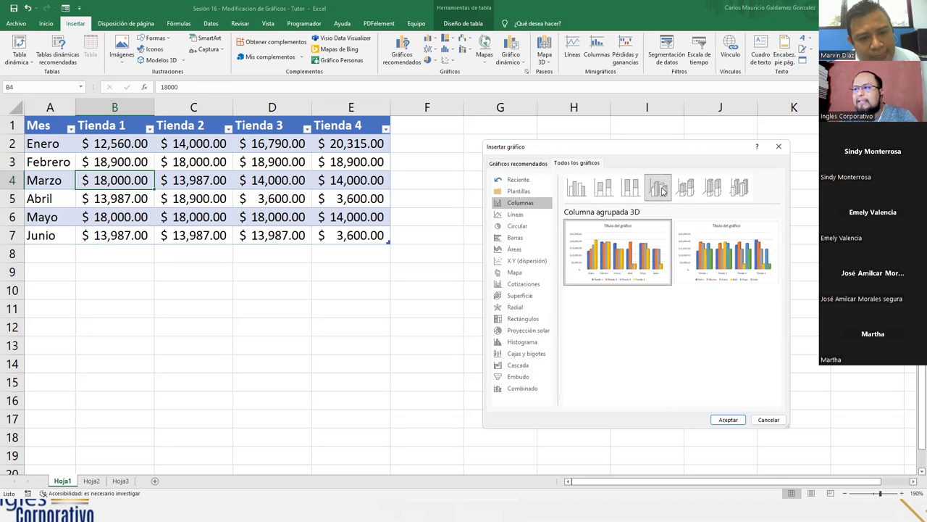
{"action": "mouse_move", "coordinate": [719, 251]}
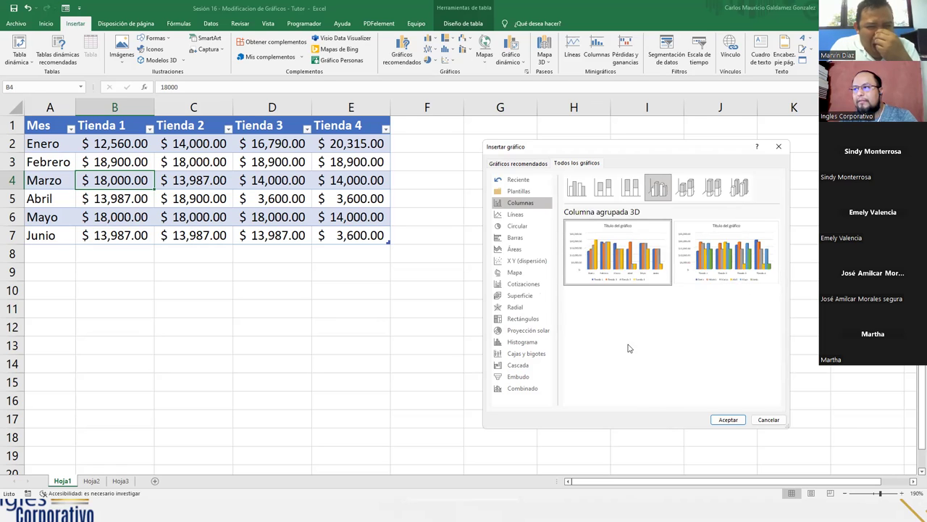
{"action": "key", "text": "Right"}
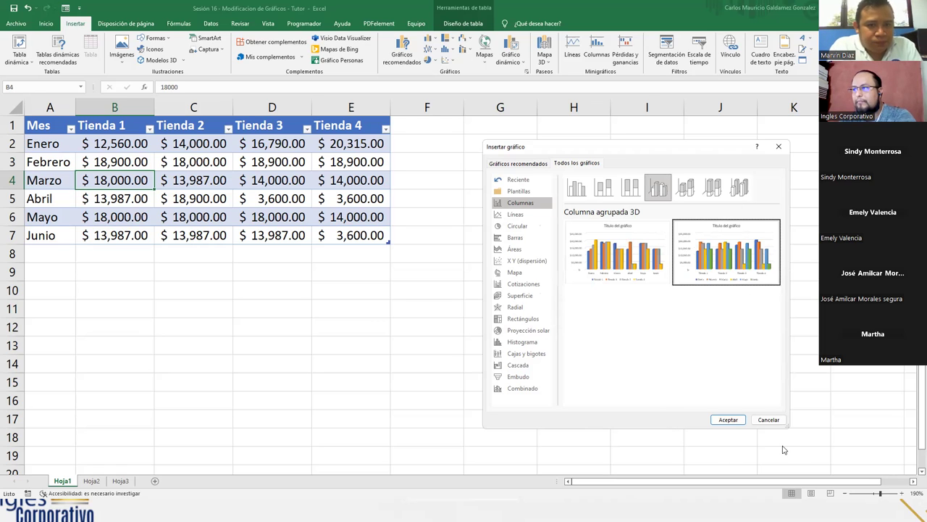
{"action": "key", "text": "Left"}
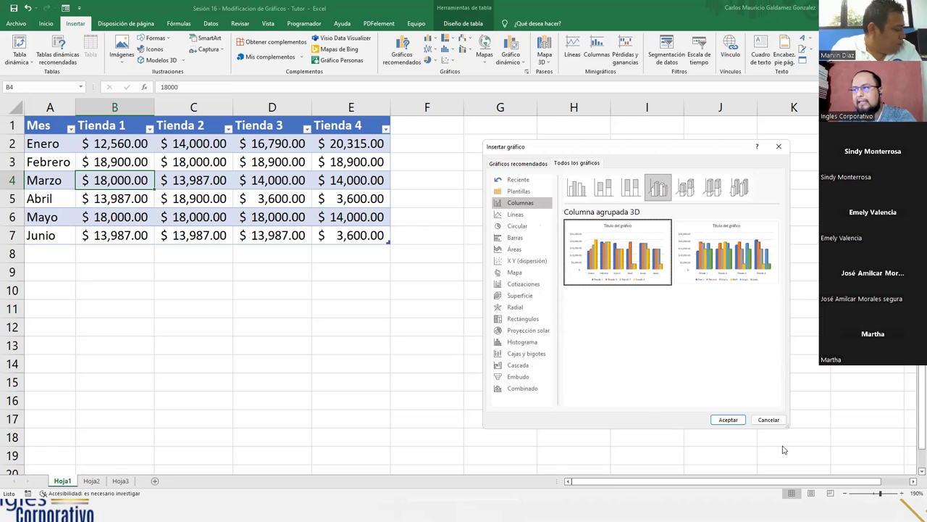
{"action": "left_click", "coordinate": [692, 189]}
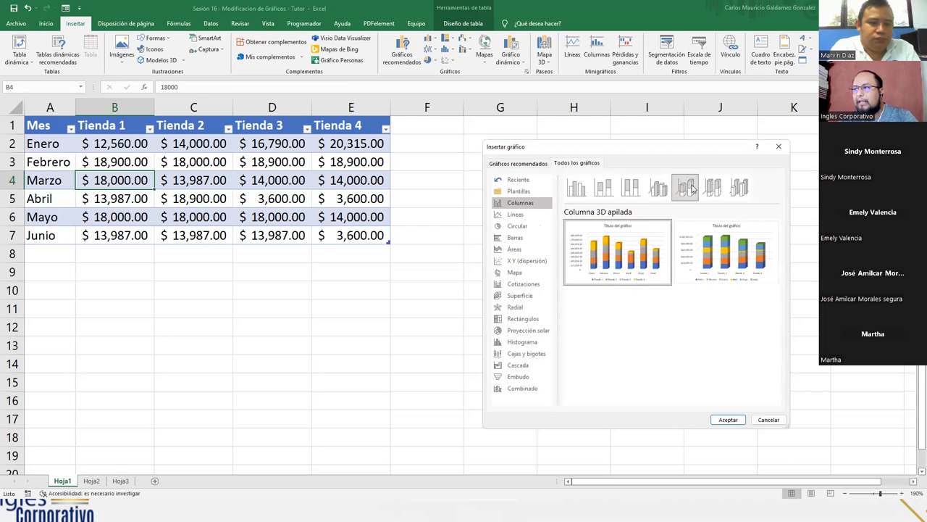
{"action": "left_click", "coordinate": [714, 189]}
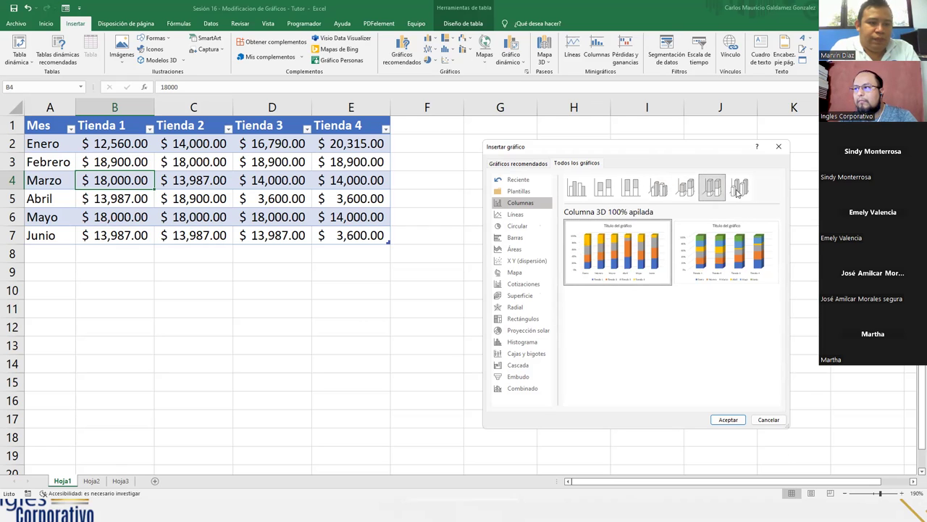
{"action": "left_click", "coordinate": [739, 190]}
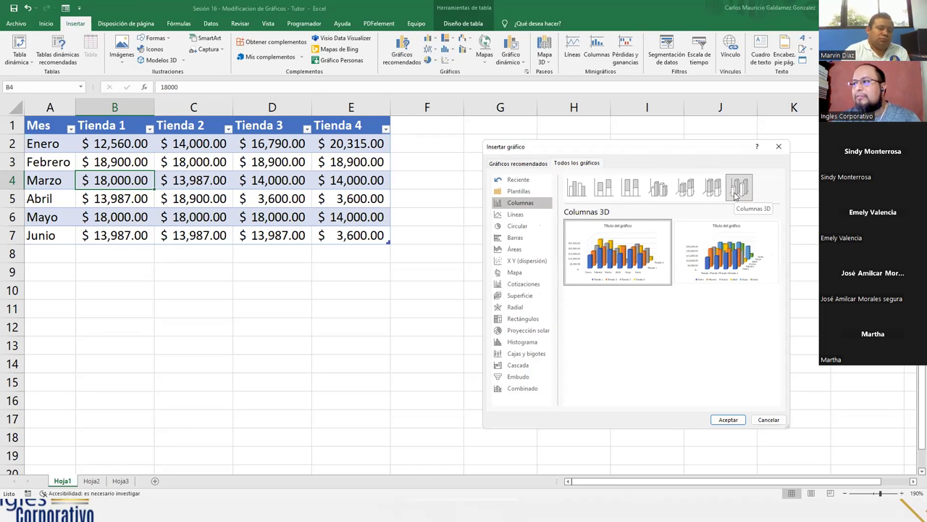
Step: Insert a Columna agrupada 3D chart with the months on the horizontal axis and place it beside the sales table
{"action": "left_click", "coordinate": [656, 194]}
{"action": "left_click", "coordinate": [578, 195]}
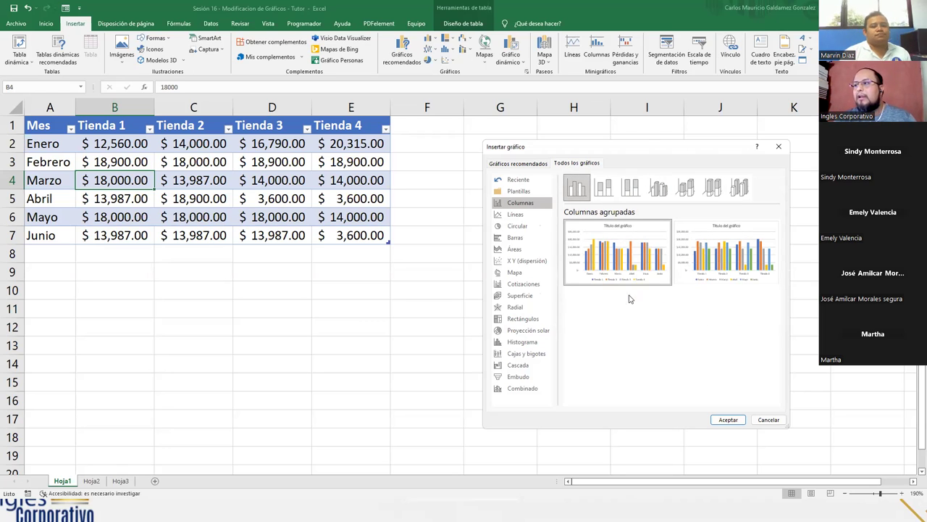
{"action": "left_click", "coordinate": [636, 195]}
{"action": "left_click", "coordinate": [655, 194]}
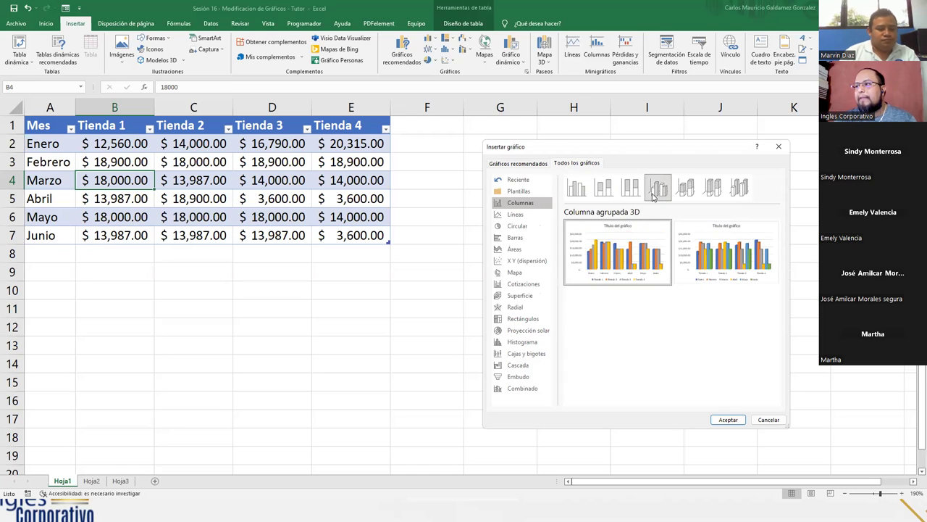
{"action": "left_click", "coordinate": [727, 420]}
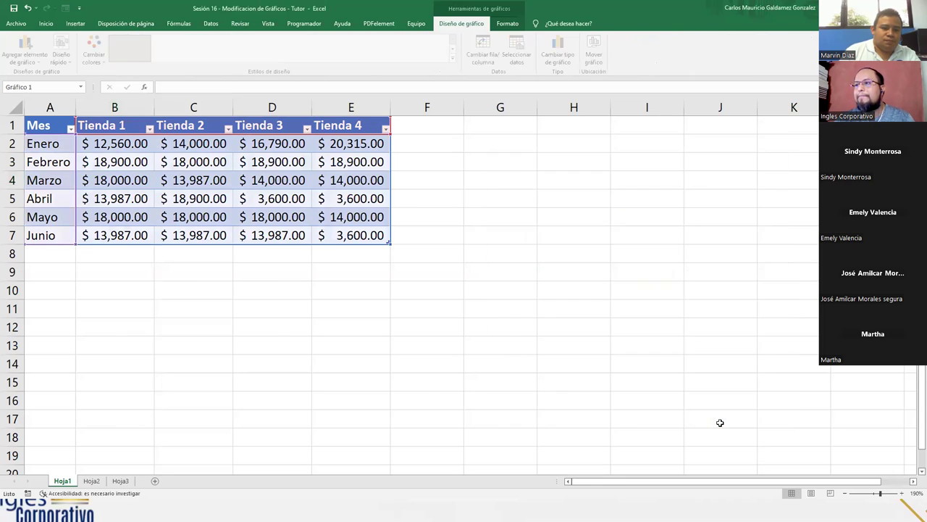
{"action": "left_click_drag", "start_coordinate": [353, 184], "coordinate": [514, 175]}
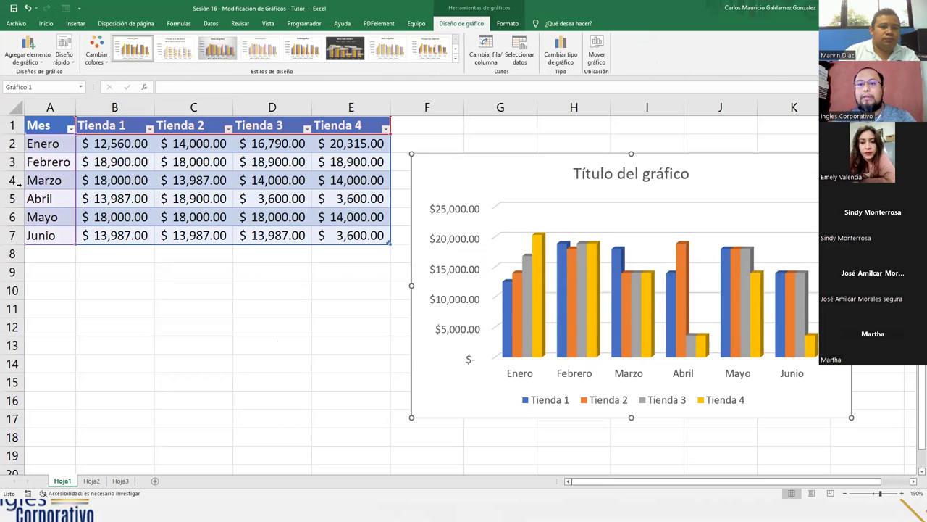
Step: Set the Enero sales of Tienda 2 in cell C2 to 30000
{"action": "left_click", "coordinate": [185, 158]}
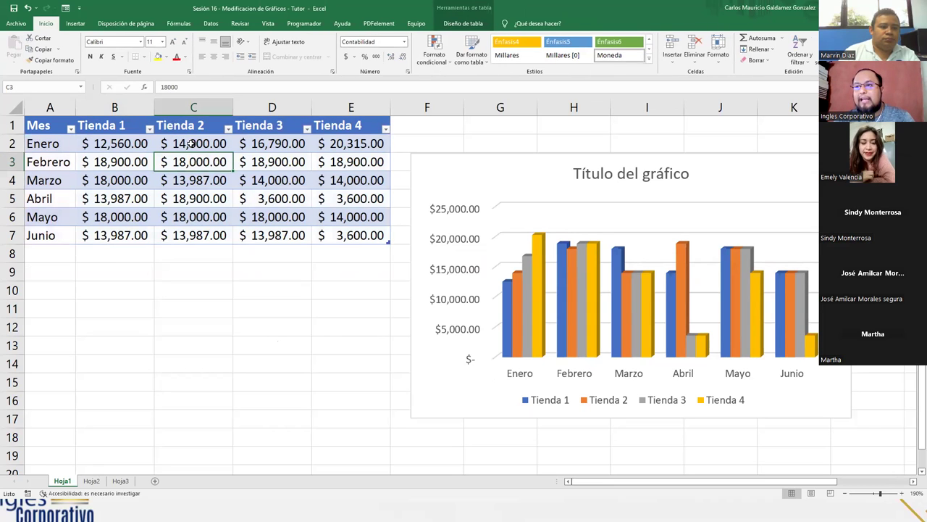
{"action": "left_click", "coordinate": [191, 142]}
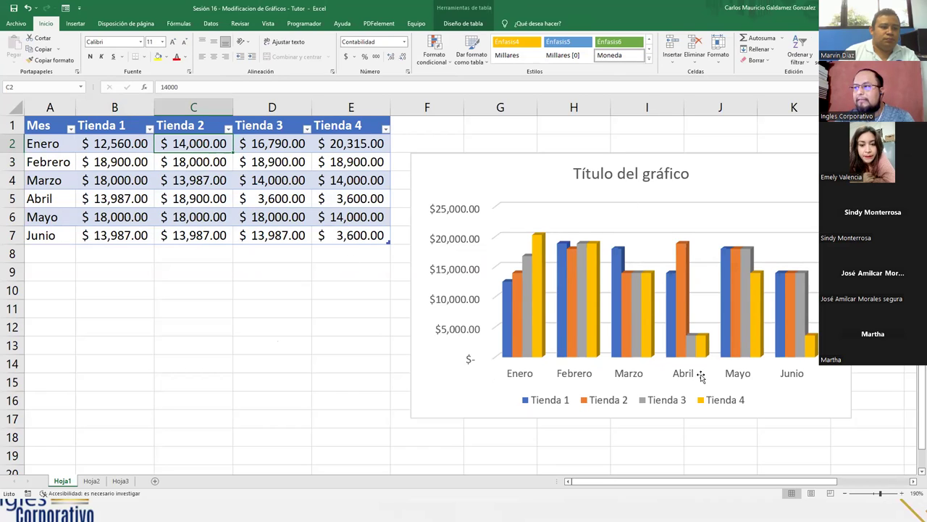
{"action": "mouse_move", "coordinate": [567, 246]}
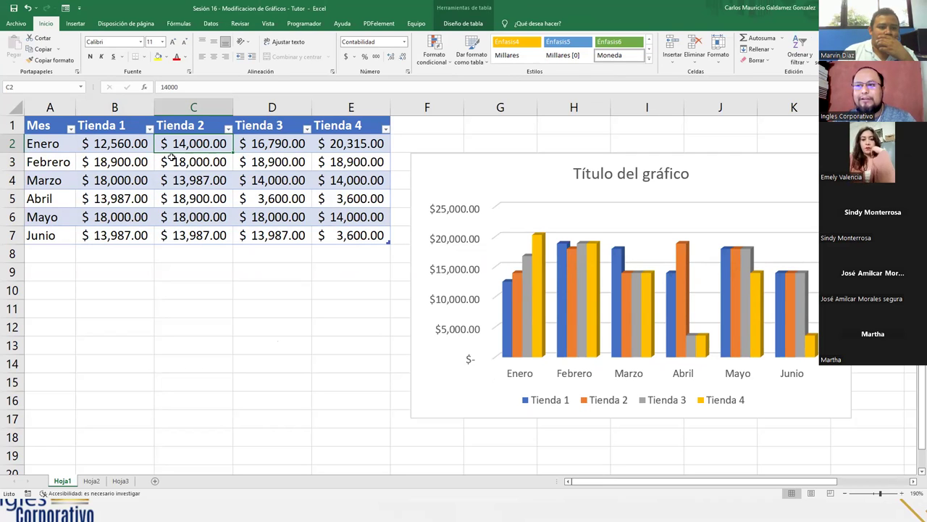
{"action": "type", "text": "300000"}
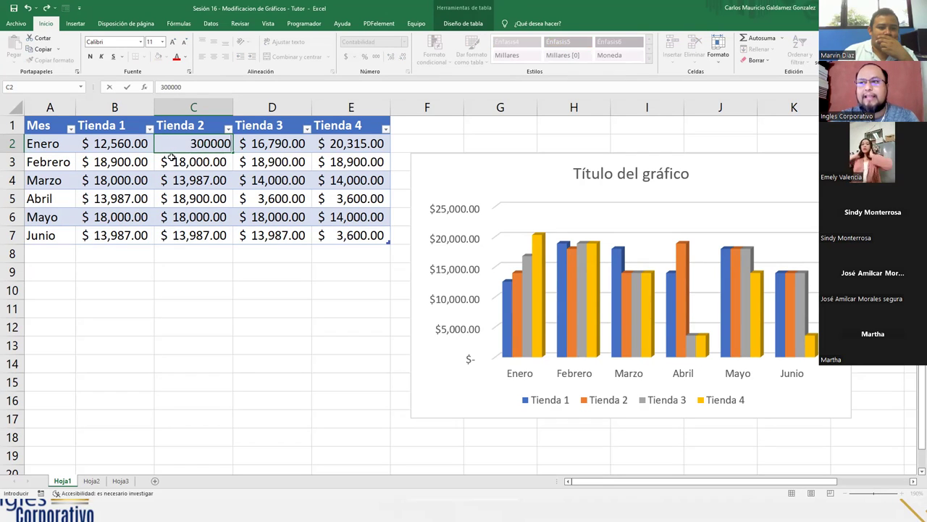
{"action": "key", "text": "BackSpace"}
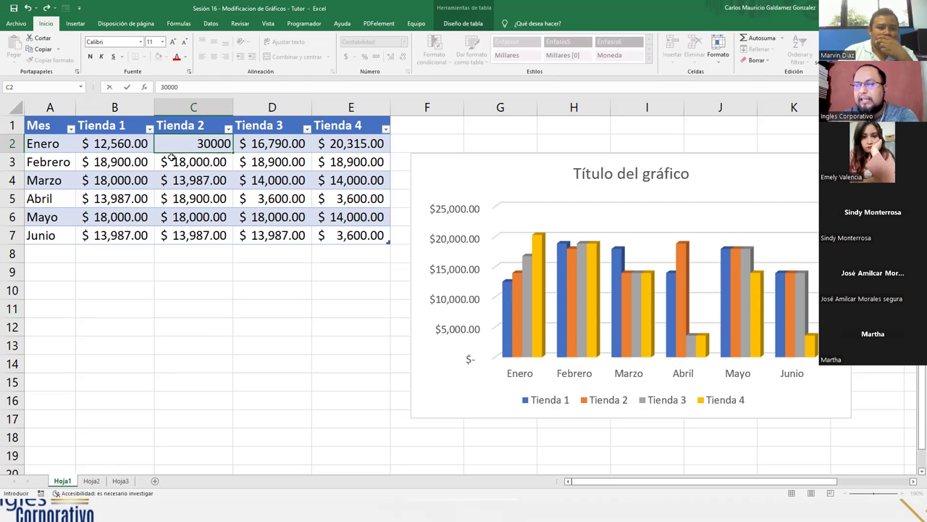
{"action": "key", "text": "Return"}
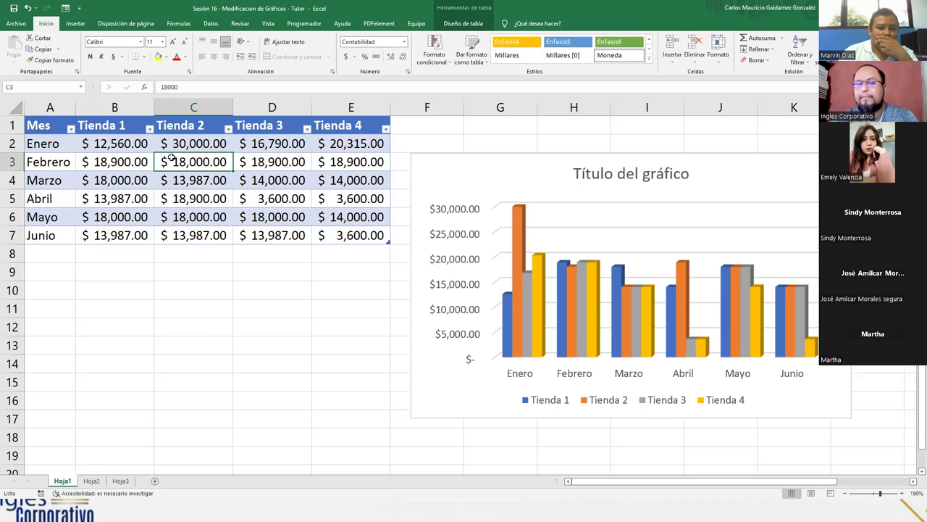
Step: Check the Tienda 2 columns in the chart and undo the change to its Enero sales
{"action": "left_click", "coordinate": [519, 230]}
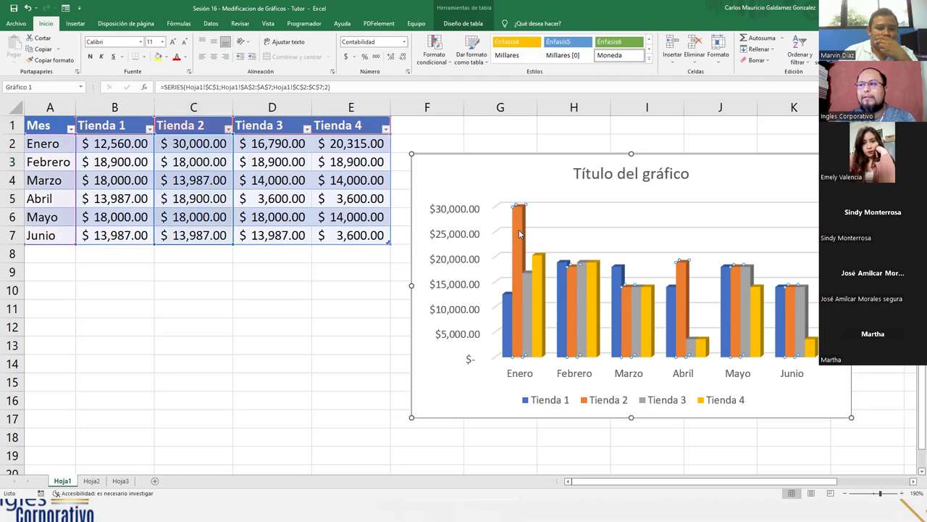
{"action": "left_click", "coordinate": [227, 194]}
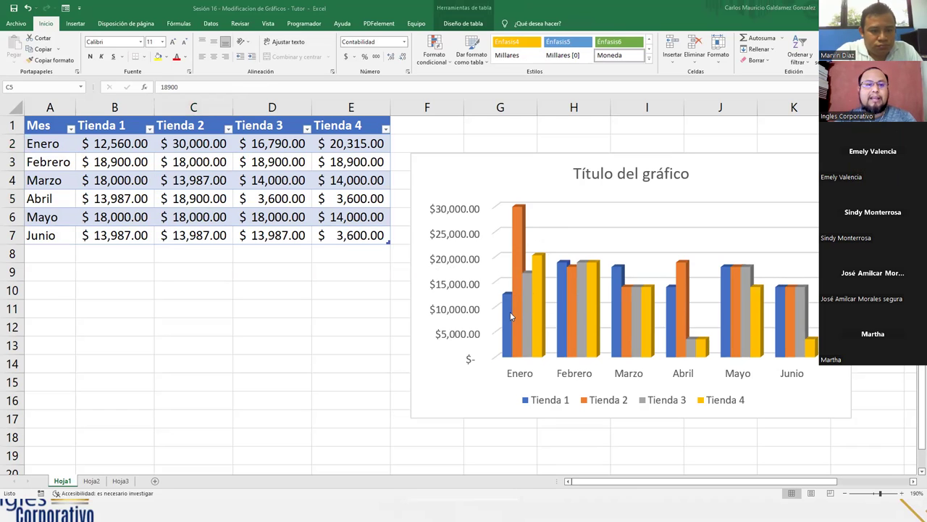
{"action": "mouse_move", "coordinate": [541, 317]}
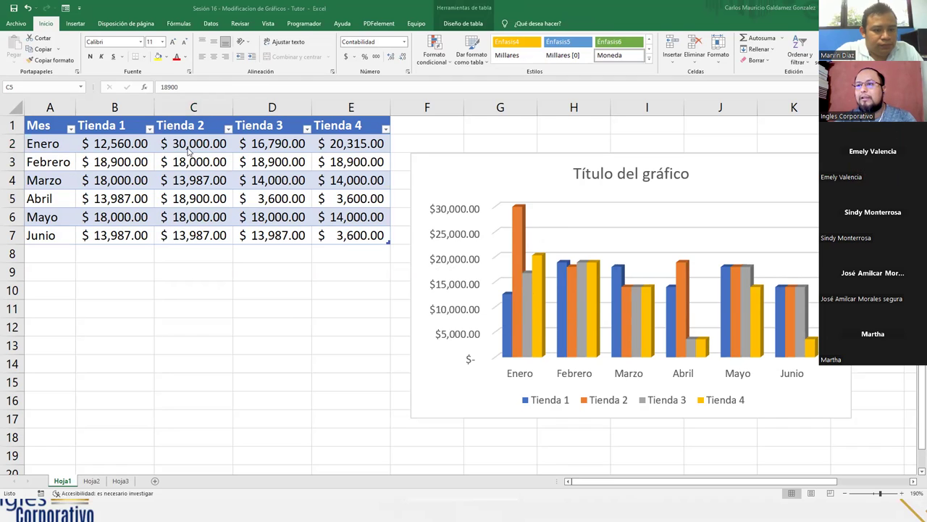
{"action": "key", "text": "ctrl+z"}
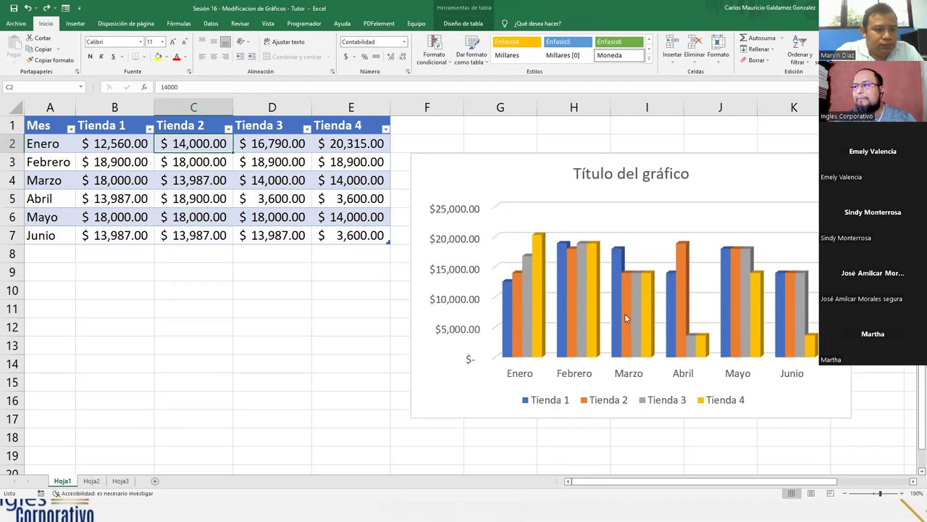
Step: Examine the Tienda 4 series in the chart and the source table range A1:E7
{"action": "left_click", "coordinate": [588, 319]}
{"action": "left_click", "coordinate": [588, 318]}
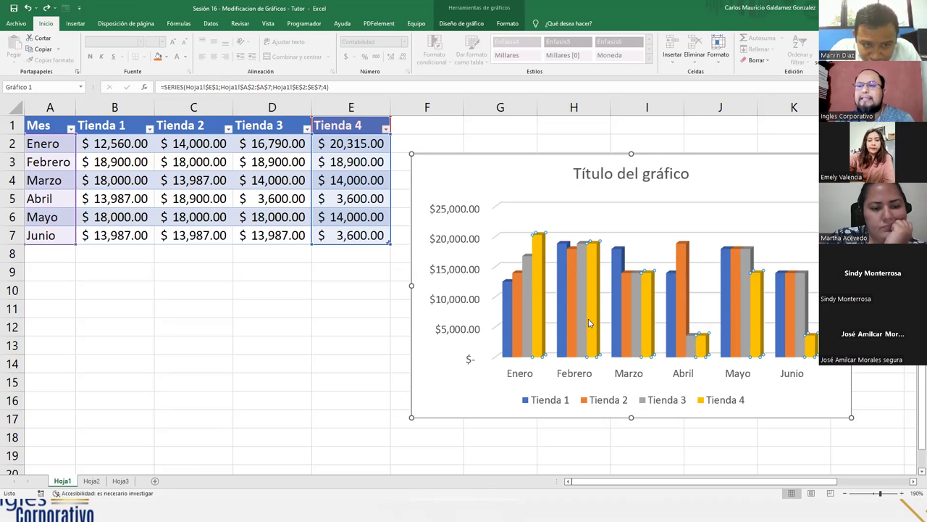
{"action": "left_click", "coordinate": [161, 203]}
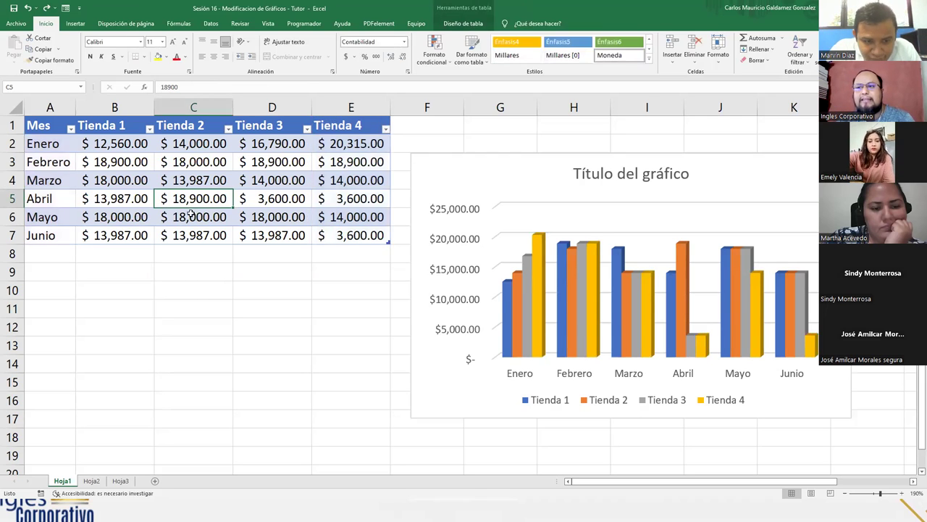
{"action": "left_click", "coordinate": [110, 172]}
{"action": "left_click_drag", "start_coordinate": [50, 124], "coordinate": [387, 241]}
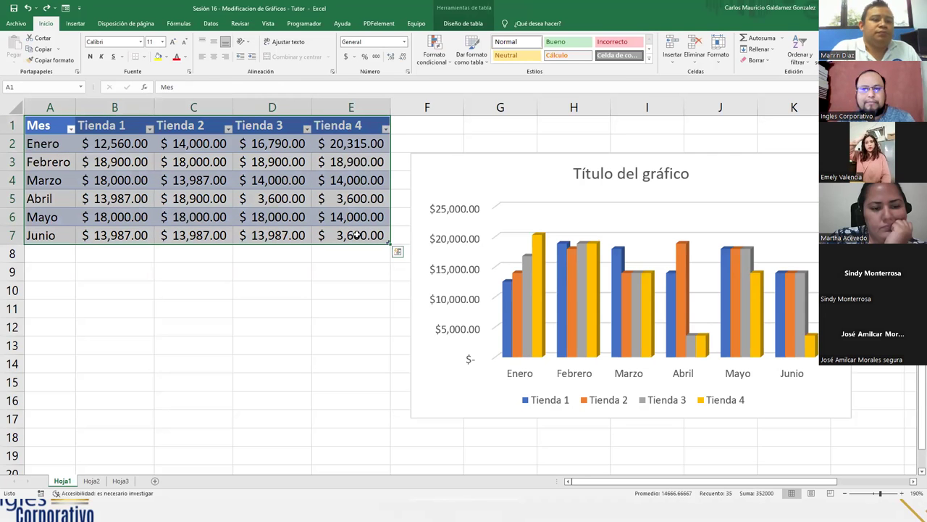
{"action": "left_click", "coordinate": [75, 23]}
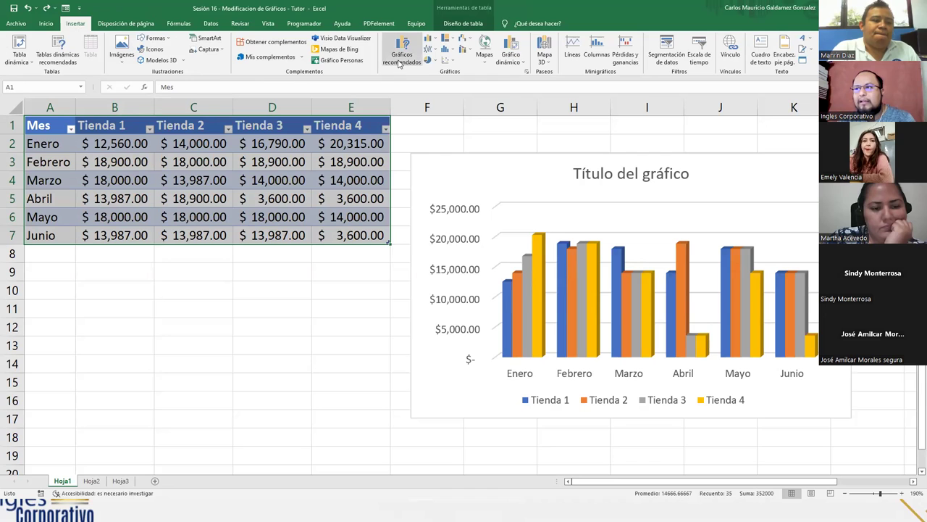
{"action": "left_click", "coordinate": [270, 180]}
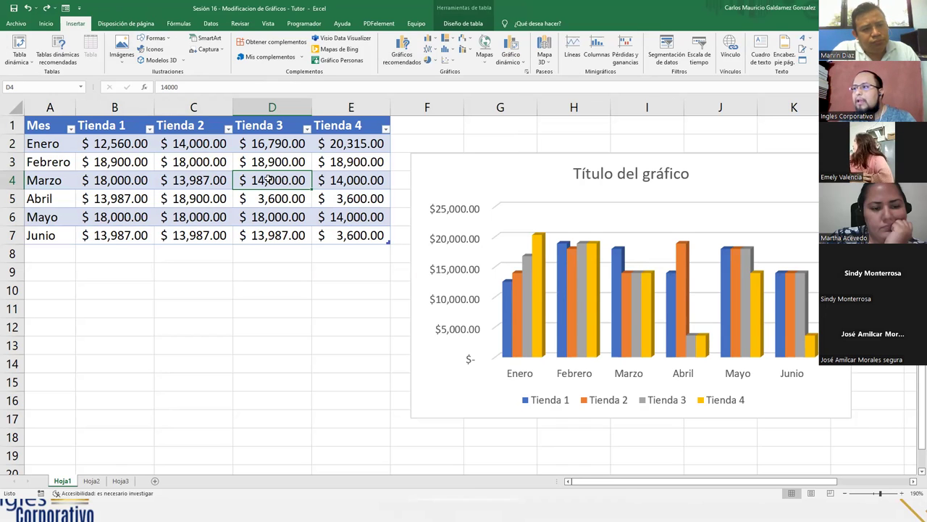
Step: Resize the chart in width and height, finishing slightly larger, and move it up beside the table, level with the header row
{"action": "left_click", "coordinate": [475, 184]}
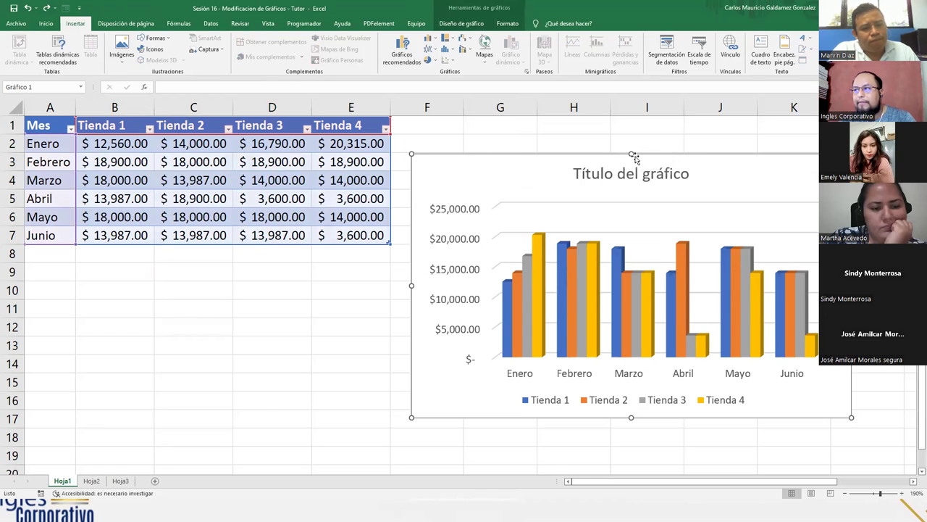
{"action": "mouse_move", "coordinate": [411, 154]}
{"action": "left_mouse_down"}
{"action": "mouse_move", "coordinate": [548, 234]}
{"action": "mouse_move", "coordinate": [408, 138]}
{"action": "left_mouse_up"}
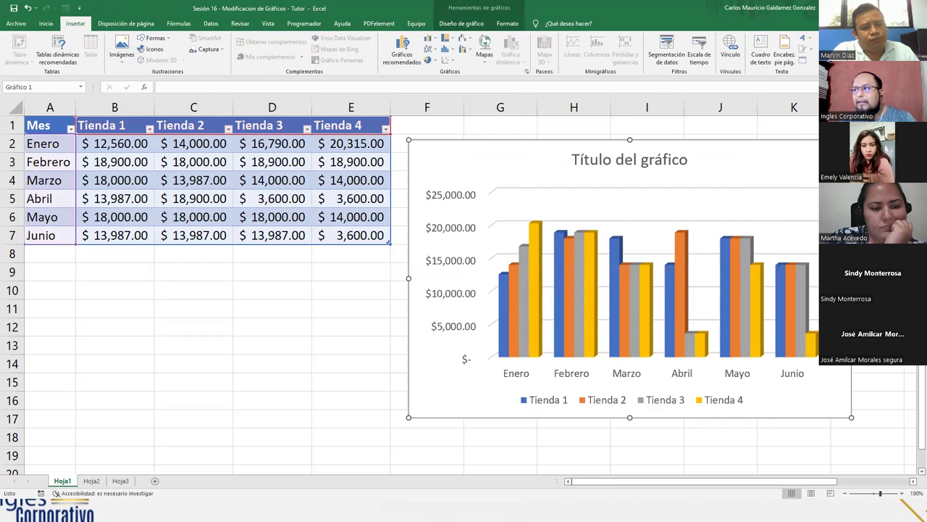
{"action": "left_click_drag", "start_coordinate": [851, 278], "coordinate": [759, 287]}
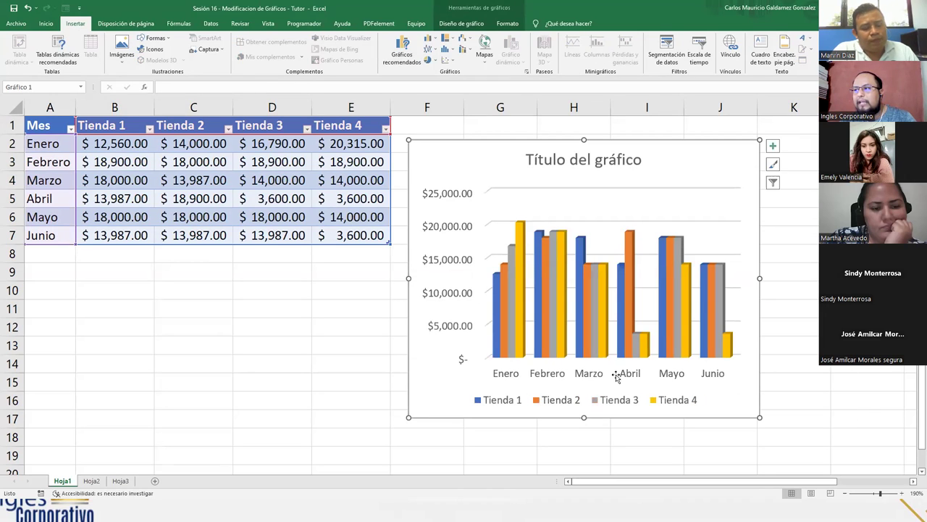
{"action": "left_click_drag", "start_coordinate": [584, 419], "coordinate": [583, 323]}
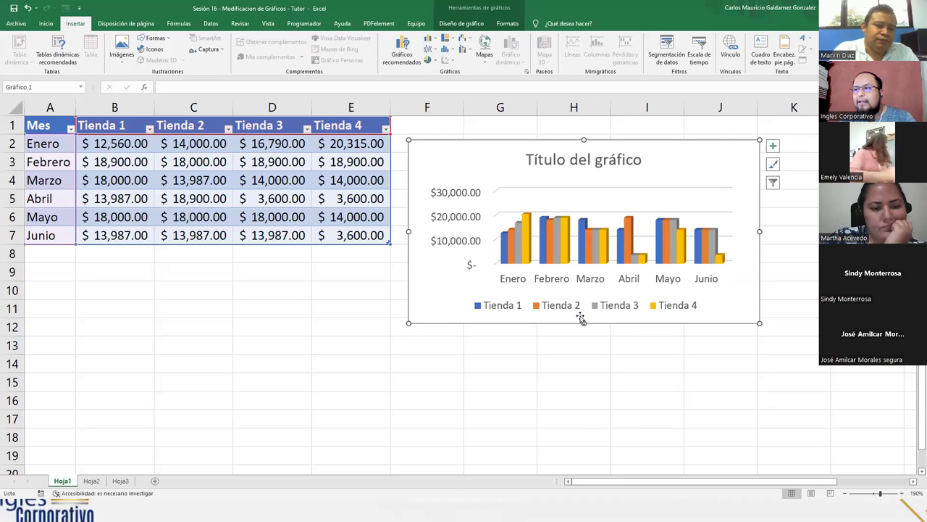
{"action": "left_click_drag", "start_coordinate": [759, 322], "coordinate": [866, 431]}
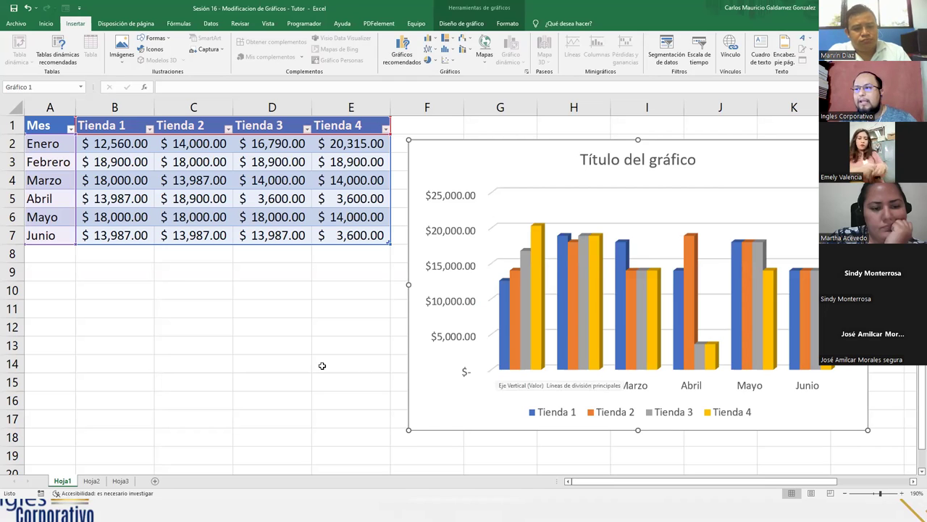
{"action": "mouse_move", "coordinate": [486, 153]}
{"action": "left_mouse_down"}
{"action": "mouse_move", "coordinate": [481, 130]}
{"action": "mouse_move", "coordinate": [483, 137]}
{"action": "left_mouse_up"}
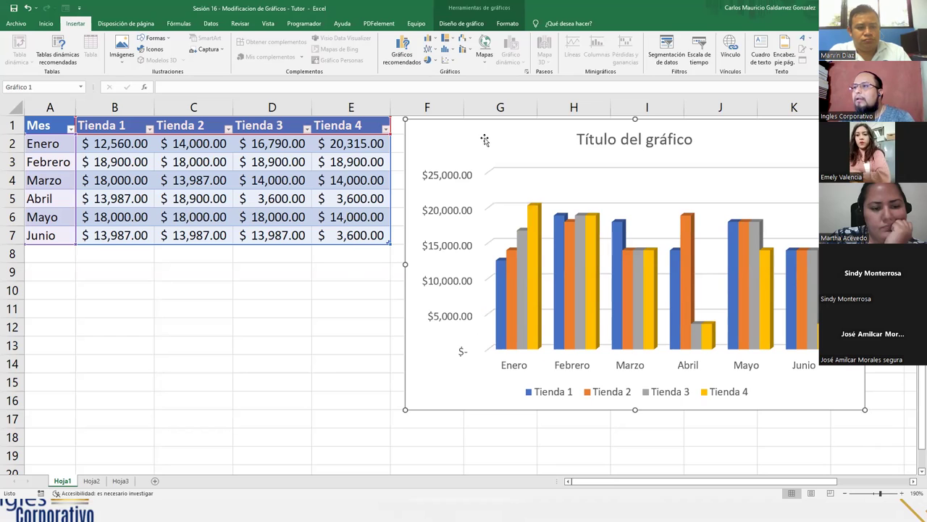
Step: Browse the multicolour and monochromatic palettes for the chart and apply the first multicolour one
{"action": "left_click", "coordinate": [467, 24]}
{"action": "left_click", "coordinate": [510, 26]}
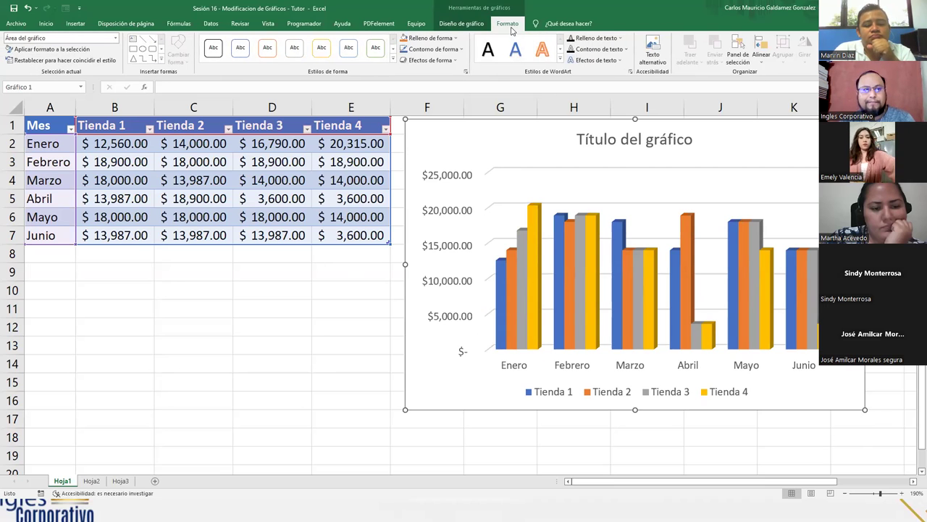
{"action": "left_click", "coordinate": [454, 26]}
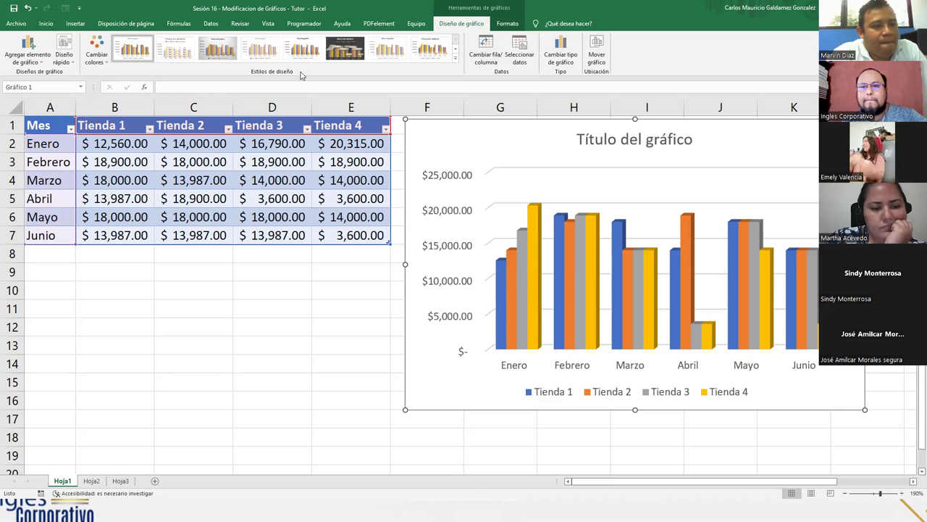
{"action": "left_click", "coordinate": [97, 58]}
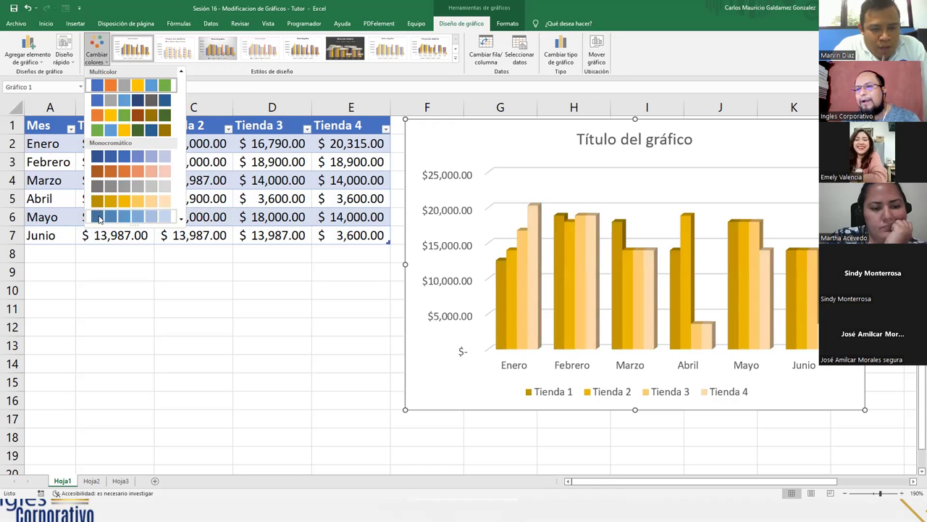
{"action": "scroll", "coordinate": [132, 169], "scroll_direction": "down", "scroll_amount": 2}
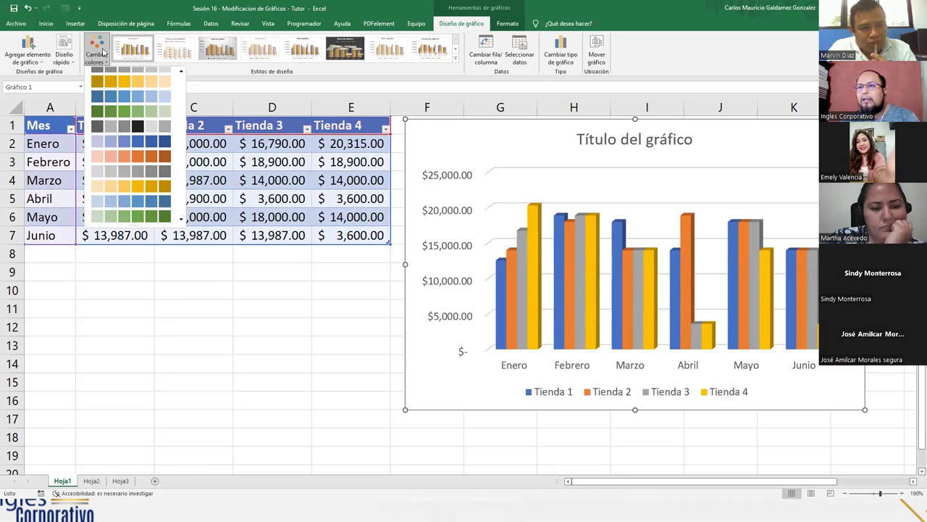
{"action": "scroll", "coordinate": [178, 83], "scroll_direction": "up", "scroll_amount": 3}
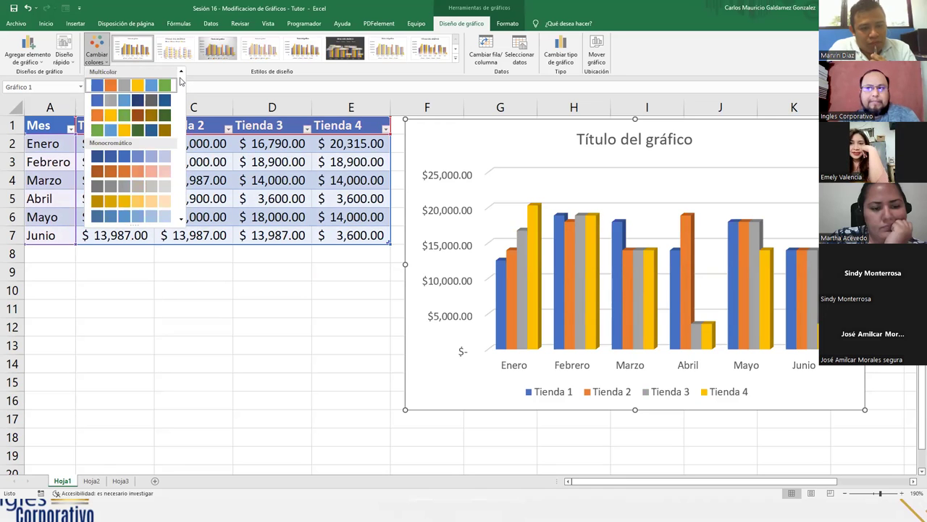
{"action": "left_click", "coordinate": [130, 85]}
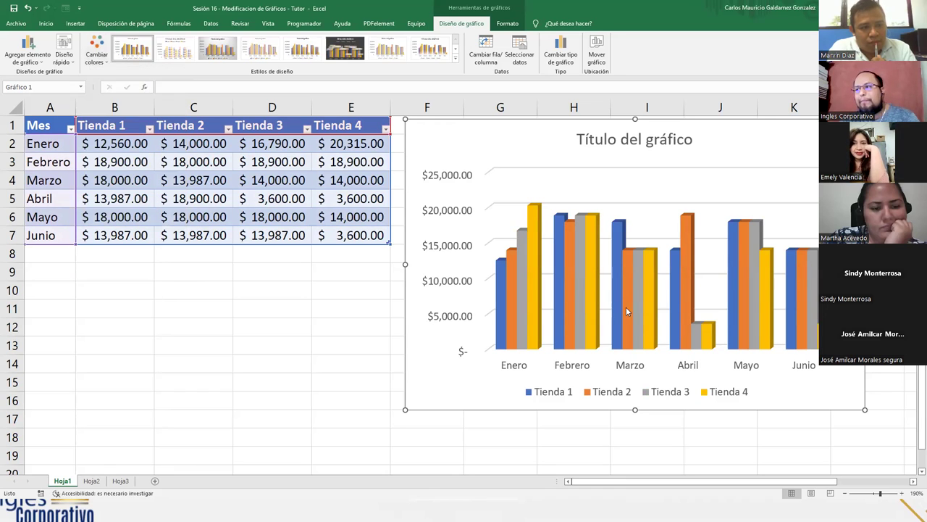
Step: Apply the dark-background chart style Estilo 9 to the column chart
{"action": "mouse_move", "coordinate": [622, 318]}
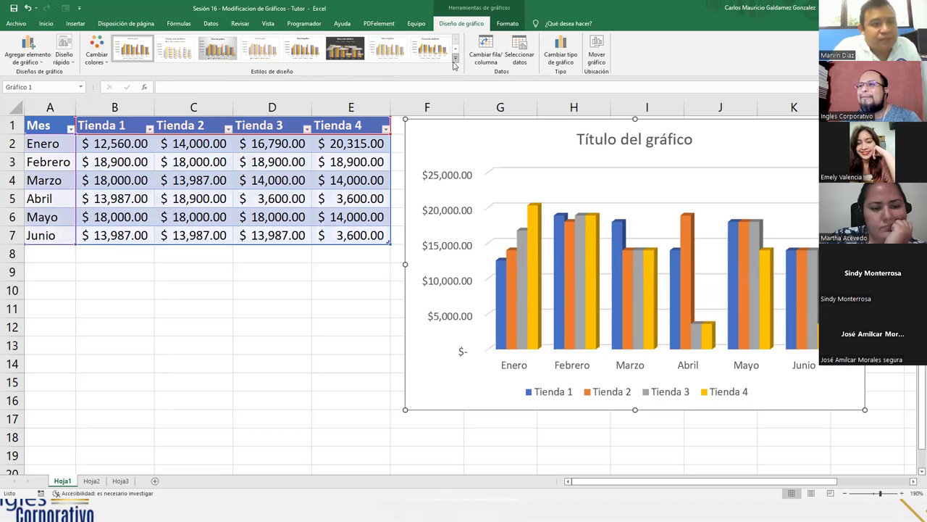
{"action": "left_click", "coordinate": [454, 62]}
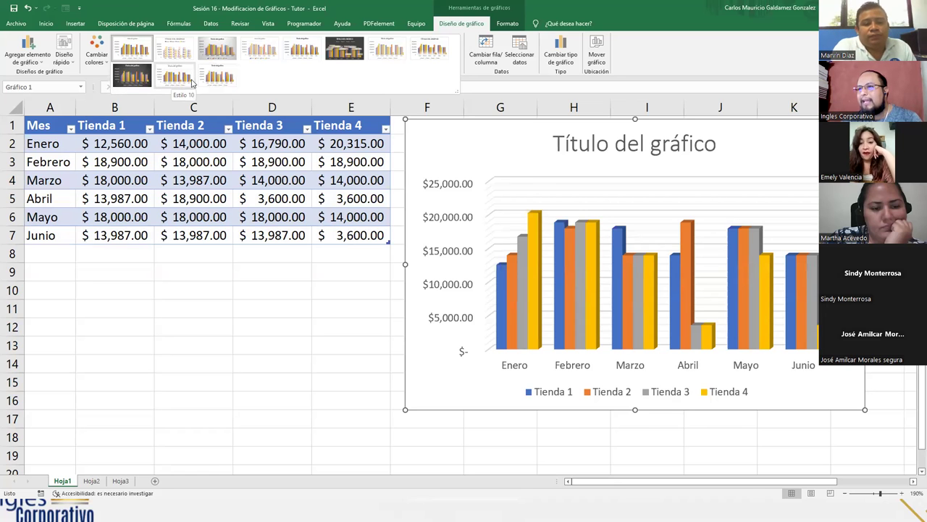
{"action": "left_click", "coordinate": [131, 77]}
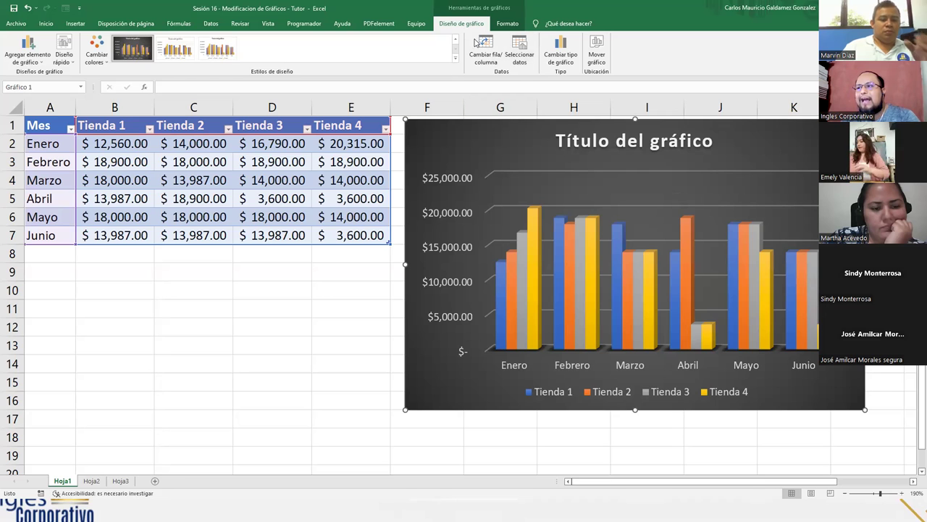
Step: Inspect individual chart elements by selecting the title, the Tienda 1 series and the chart area in turn
{"action": "left_click", "coordinate": [509, 23]}
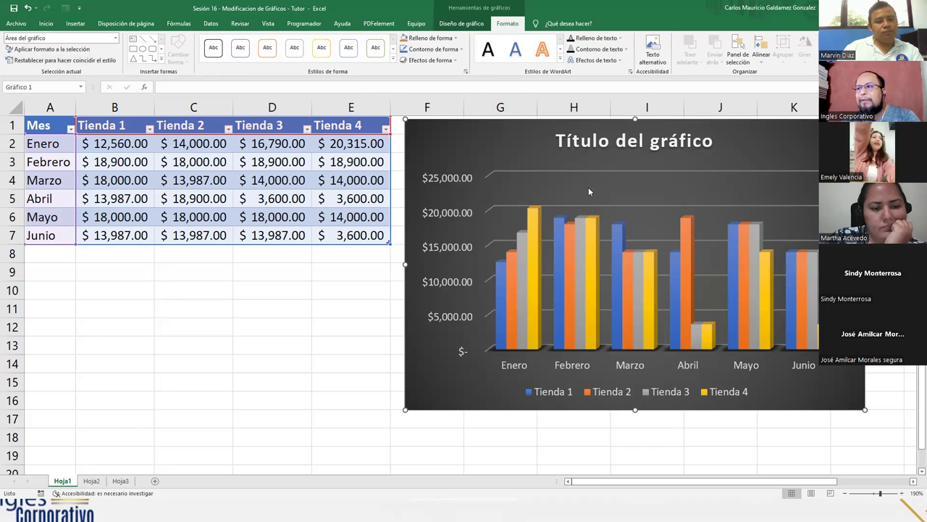
{"action": "mouse_move", "coordinate": [596, 267]}
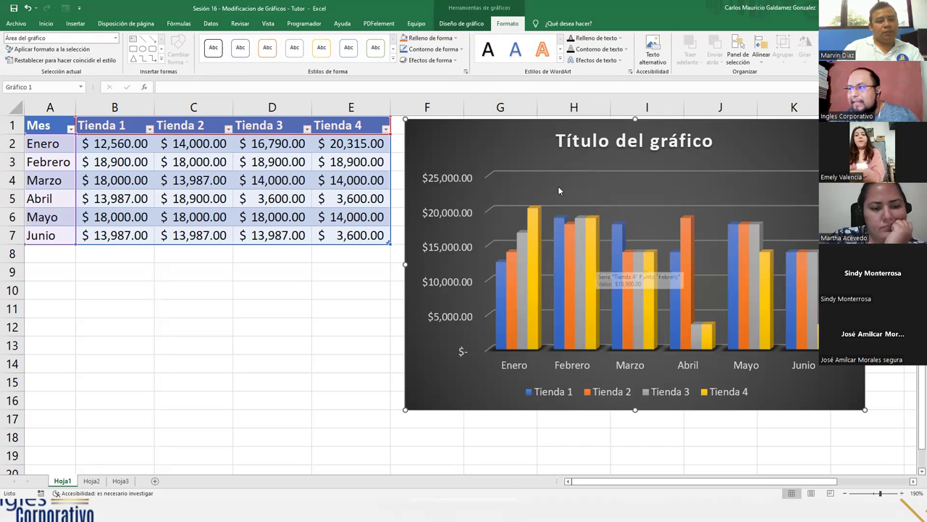
{"action": "mouse_move", "coordinate": [597, 340]}
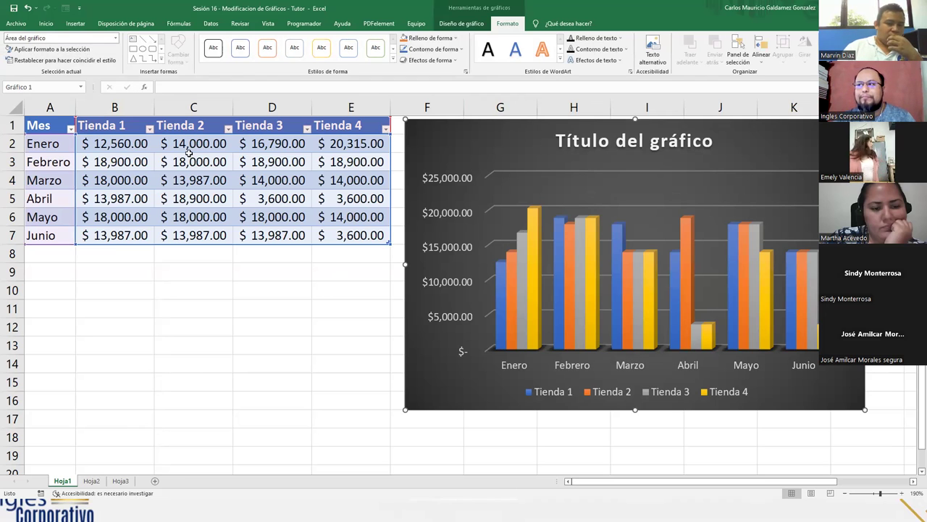
{"action": "left_click", "coordinate": [577, 143]}
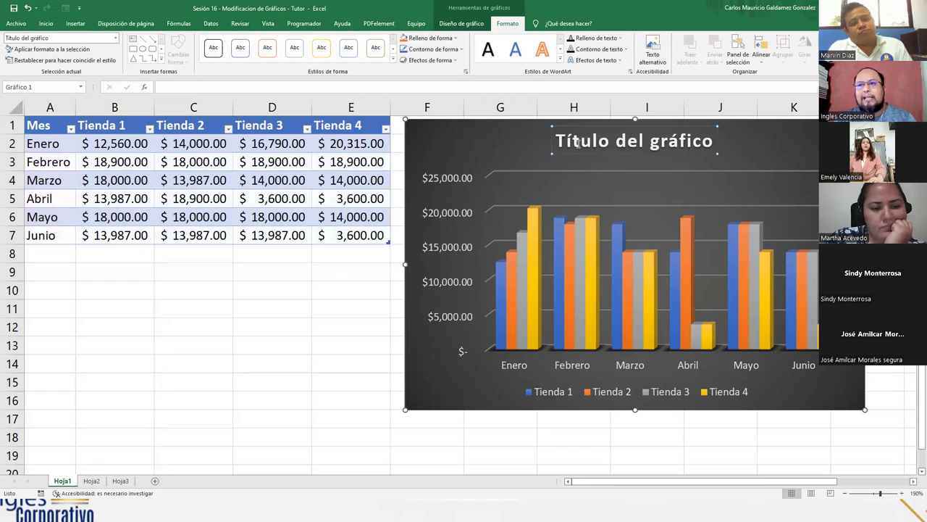
{"action": "left_click", "coordinate": [497, 268]}
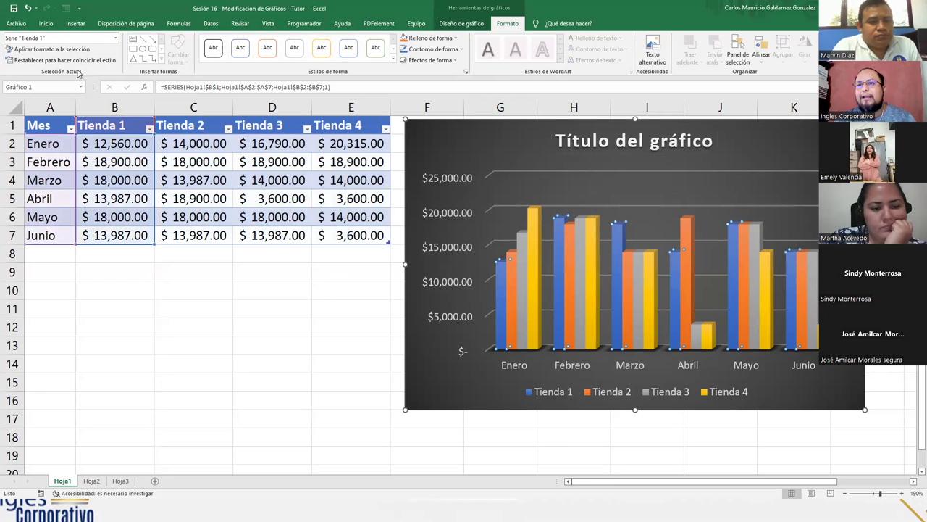
{"action": "left_click", "coordinate": [473, 145]}
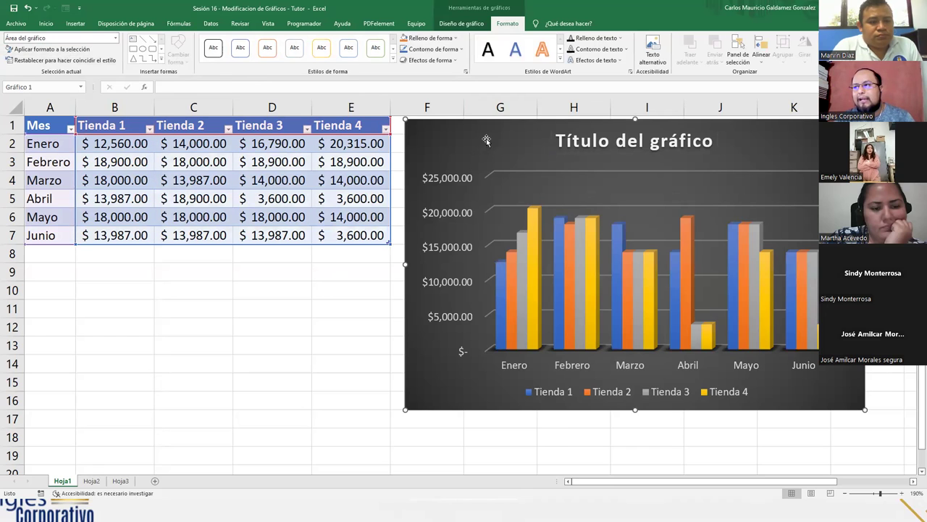
Step: Select the plot area, the chart area and the horizontal category axis by name, one after another
{"action": "left_click", "coordinate": [114, 38]}
{"action": "left_click", "coordinate": [64, 49]}
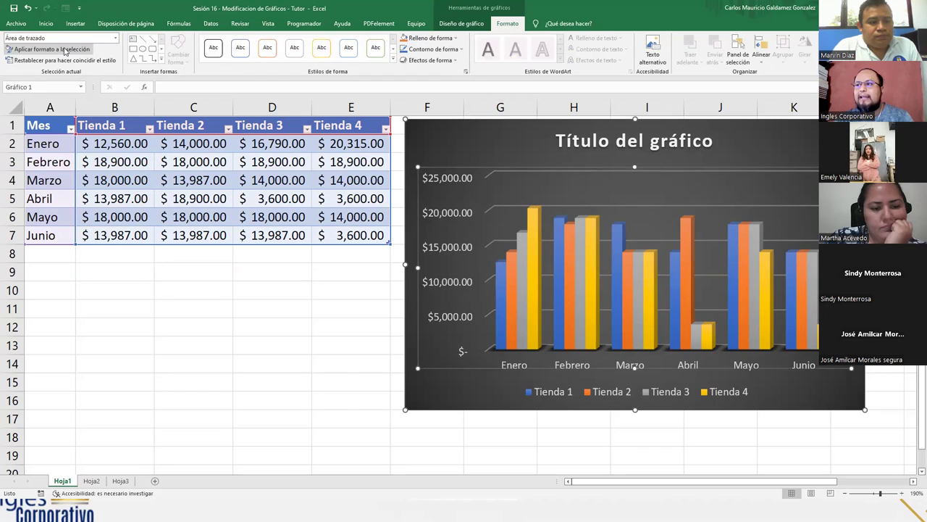
{"action": "left_click", "coordinate": [115, 38]}
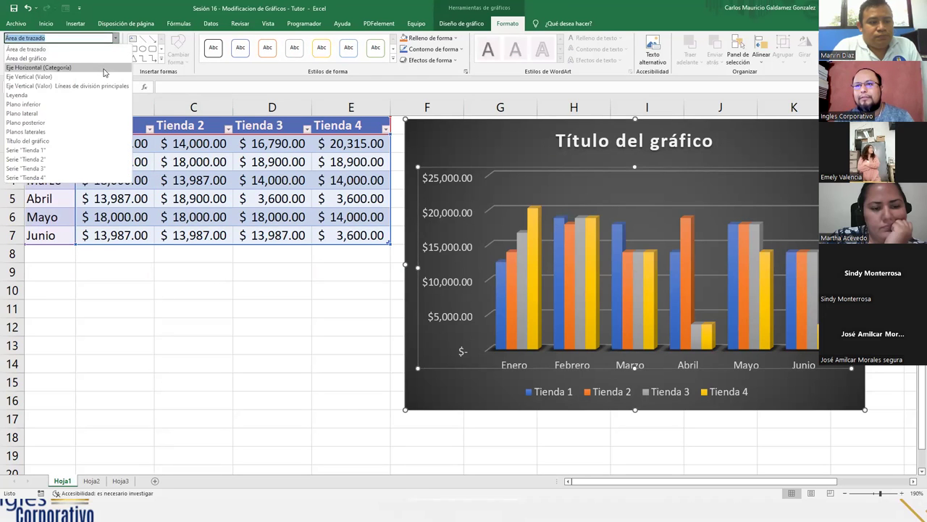
{"action": "left_click", "coordinate": [100, 59]}
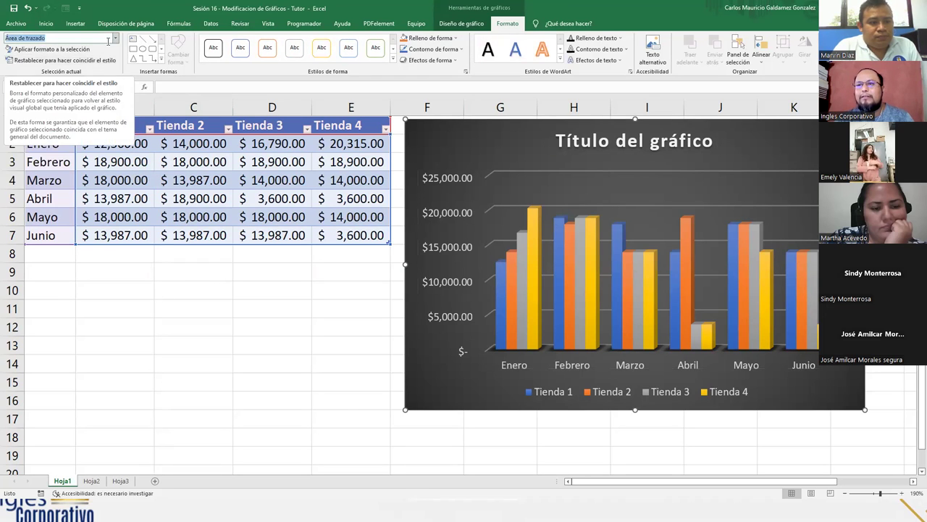
{"action": "left_click", "coordinate": [115, 38]}
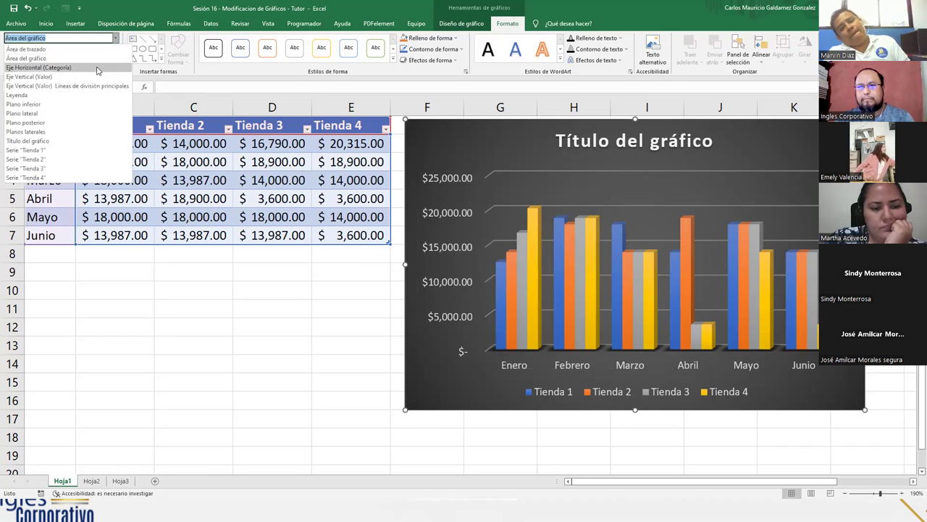
{"action": "left_click", "coordinate": [98, 68]}
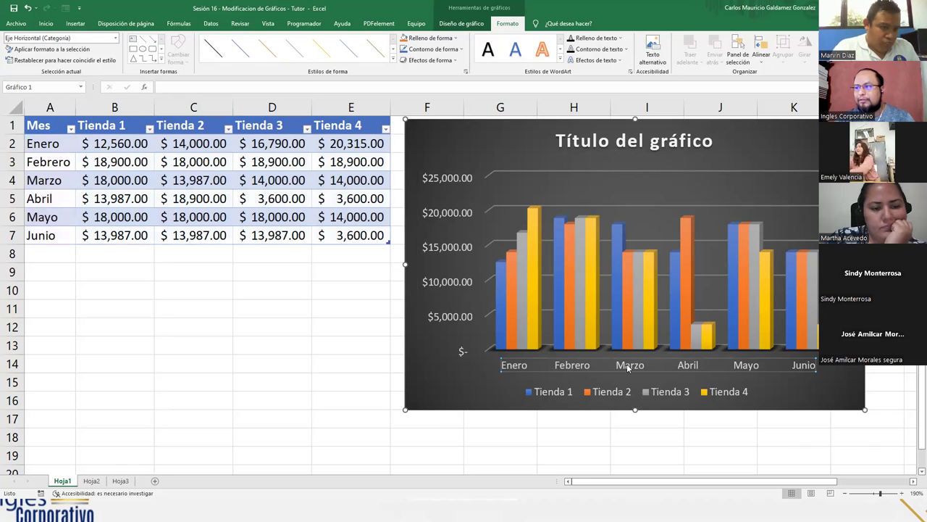
Step: Select the vertical value axis and its major gridlines by name to identify them in the chart
{"action": "left_click", "coordinate": [115, 38]}
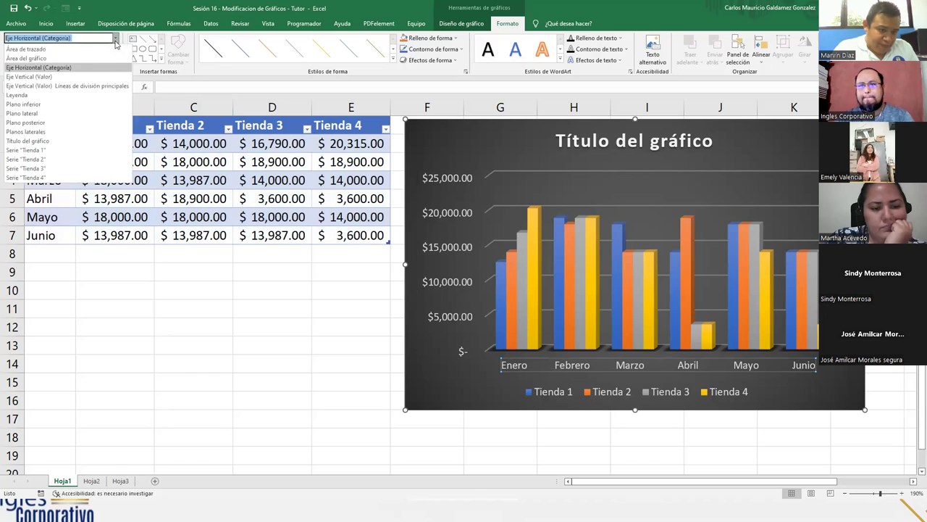
{"action": "left_click", "coordinate": [93, 78]}
{"action": "left_click", "coordinate": [115, 39]}
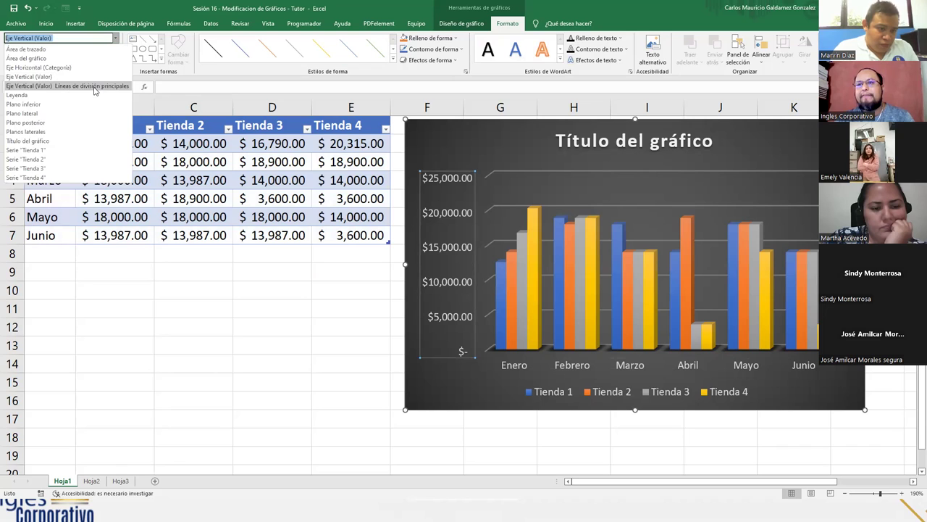
{"action": "left_click", "coordinate": [94, 86]}
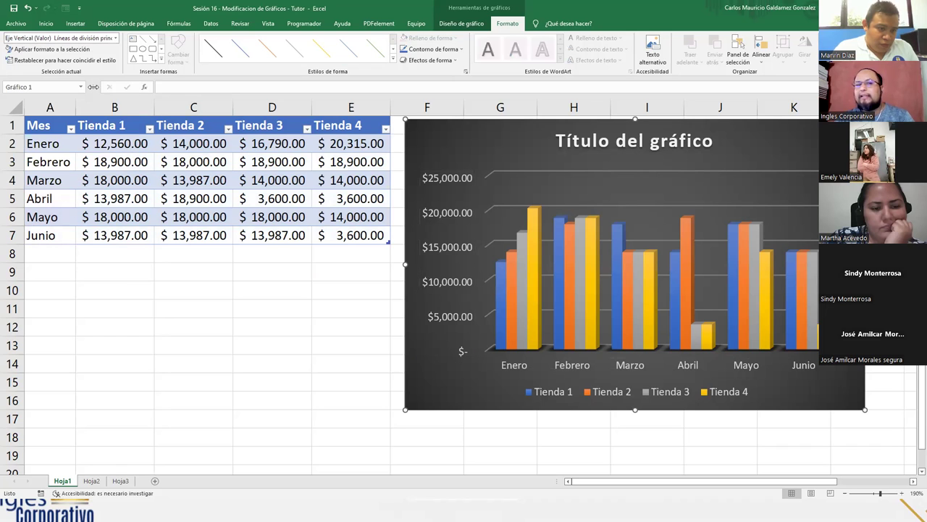
Step: Select the chart legend by name and open its formatting options with the whole chart in view
{"action": "left_click", "coordinate": [115, 38]}
{"action": "left_click", "coordinate": [66, 95]}
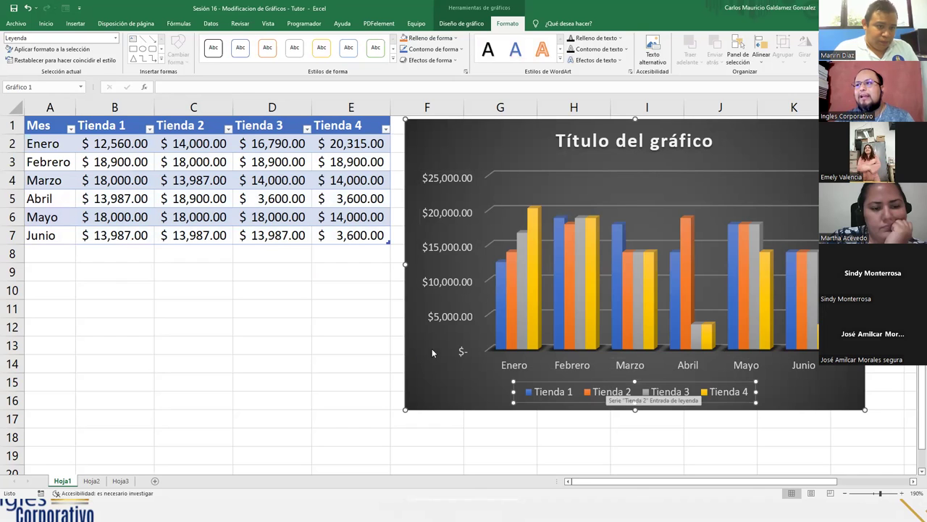
{"action": "right_click", "coordinate": [595, 395]}
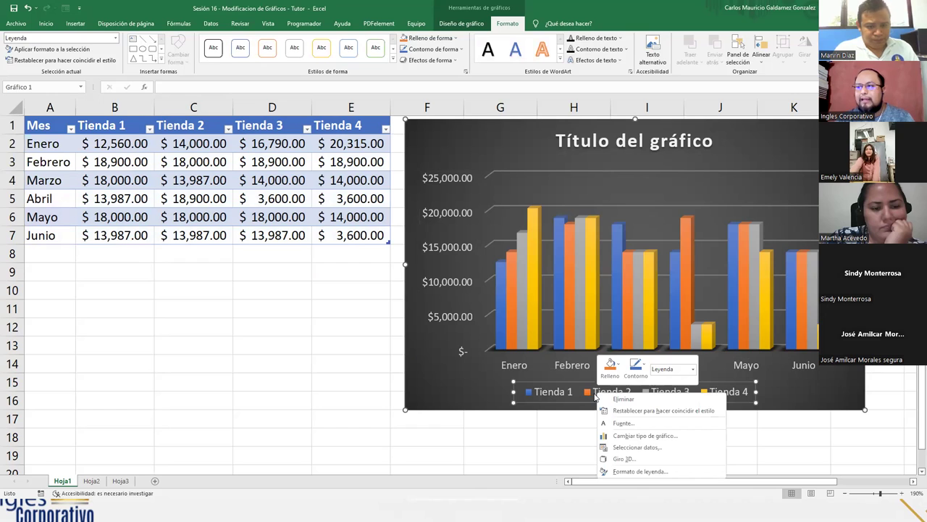
{"action": "left_click", "coordinate": [638, 471]}
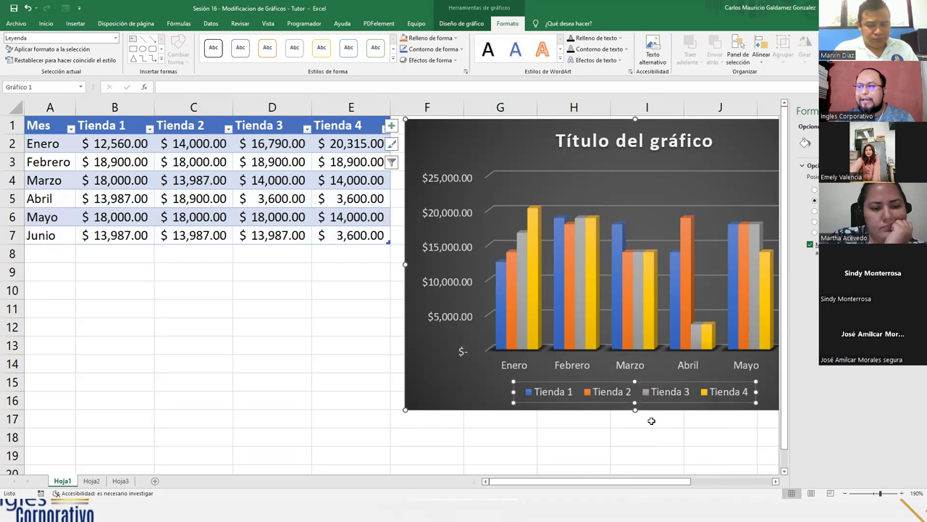
{"action": "left_click_drag", "start_coordinate": [628, 487], "coordinate": [664, 489]}
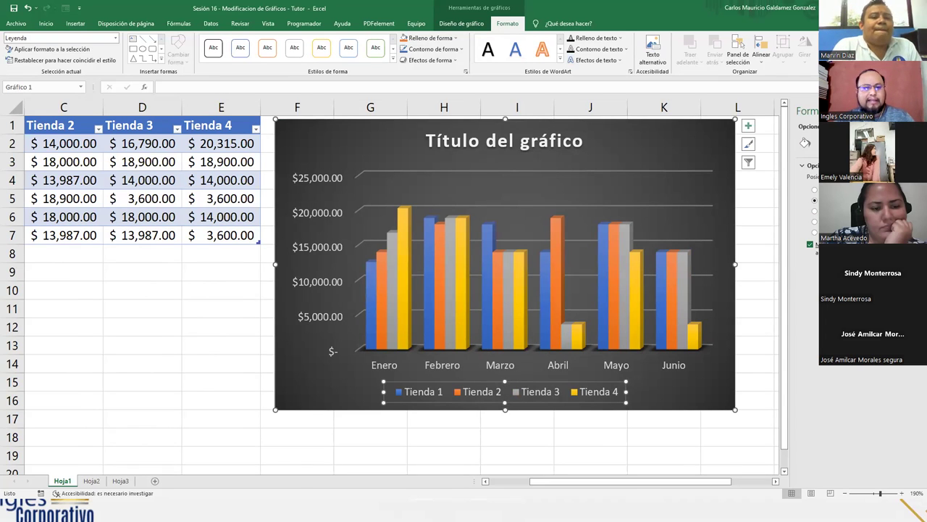
{"action": "key", "text": "Escape"}
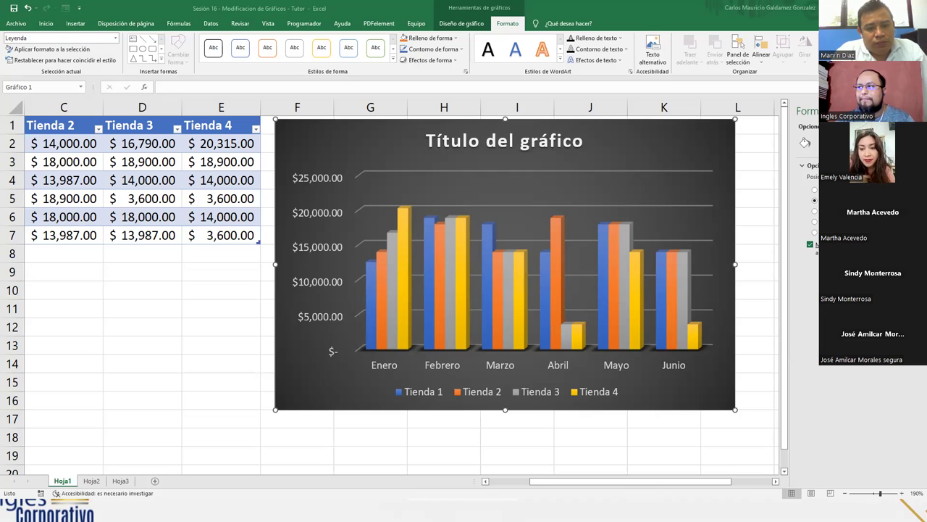
Step: Place the legend above the plot area, and move it to the left side of the chart
{"action": "left_click", "coordinate": [814, 194]}
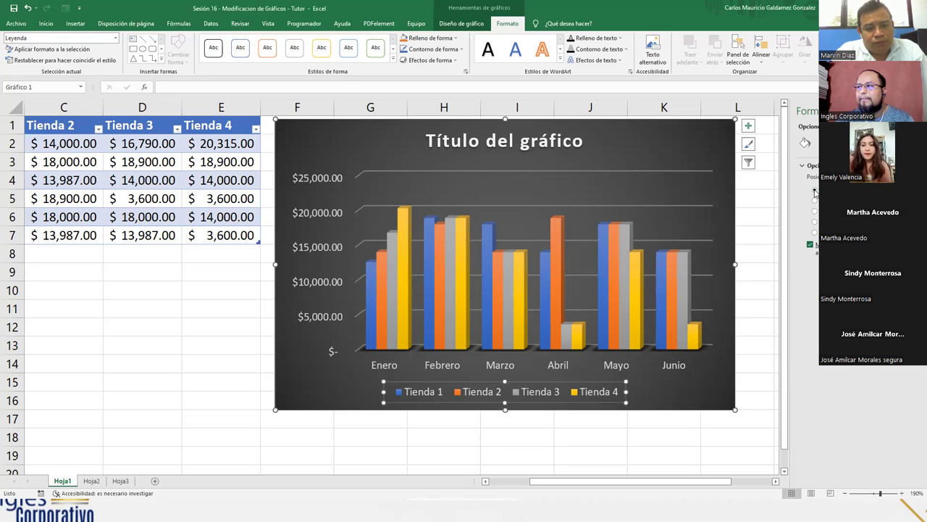
{"action": "left_click", "coordinate": [814, 193]}
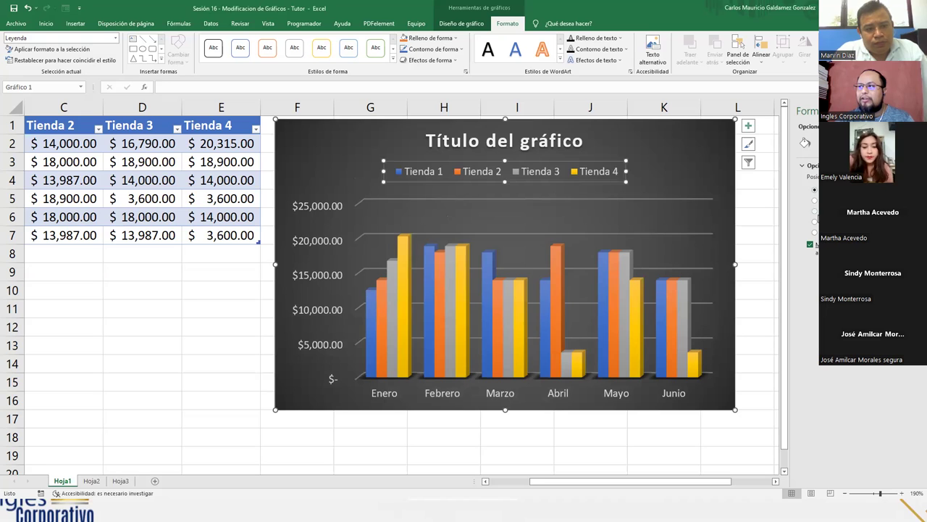
{"action": "left_click", "coordinate": [815, 211]}
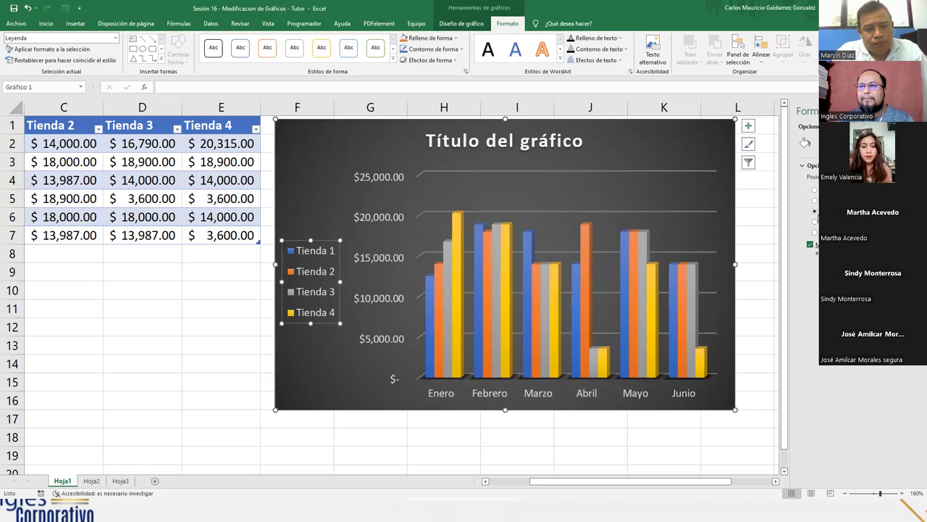